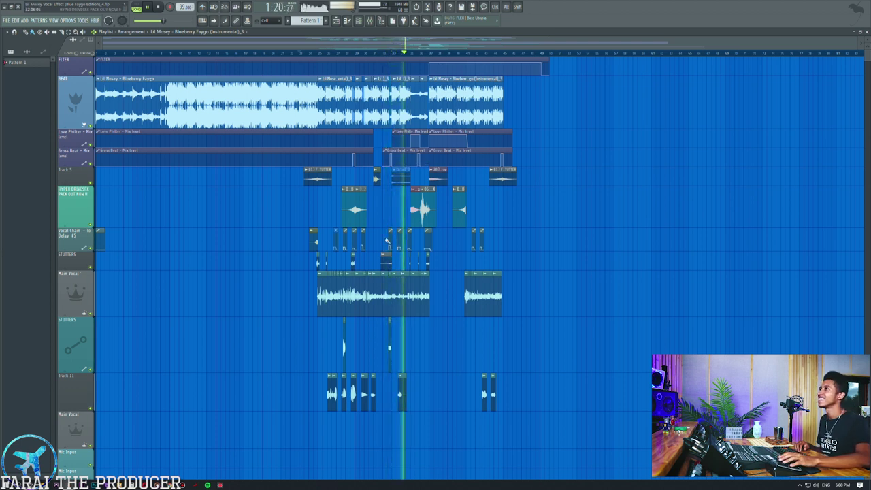
Step: Follow the Blueberry Faygo arrangement in the playlist while it plays, and stop playback at the end of the vocals
scroll(381, 57, up, 2)
scroll(381, 57, up, 2)
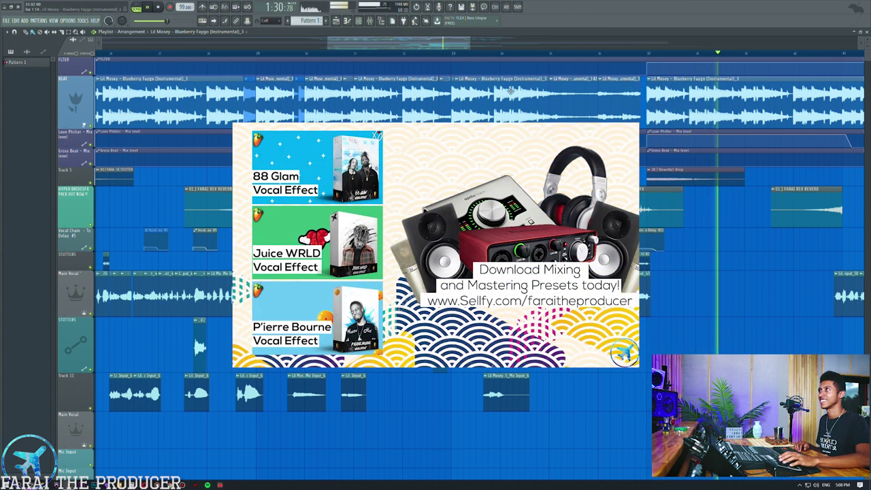
scroll(500, 55, down, 3)
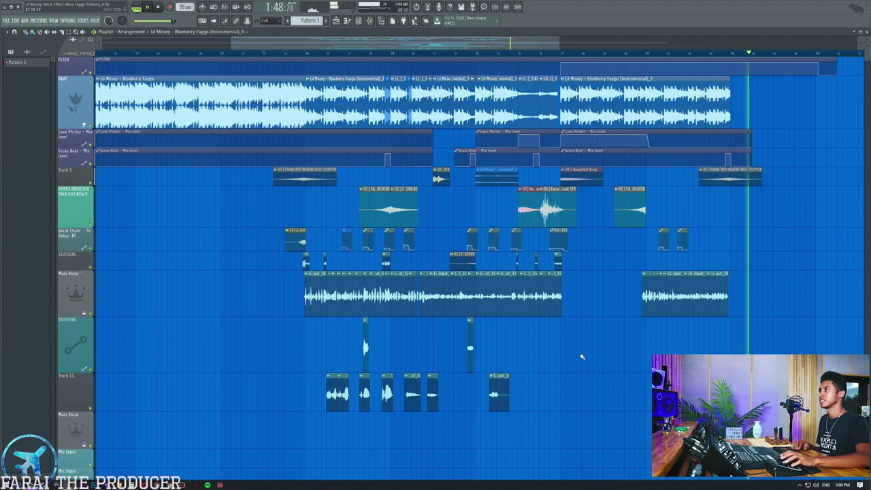
key(space)
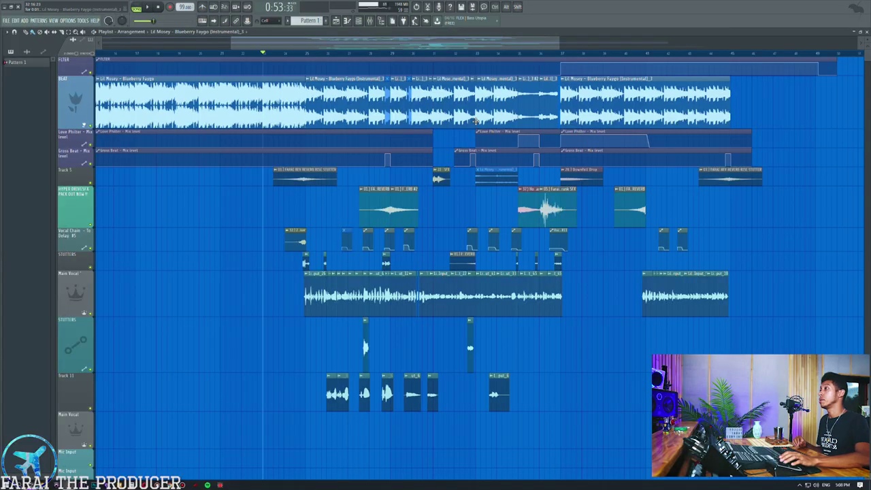
Step: Select all clips on the Main Vocal and STUTTERS tracks to point them out, and clear the selection
ctrl+click(86, 294)
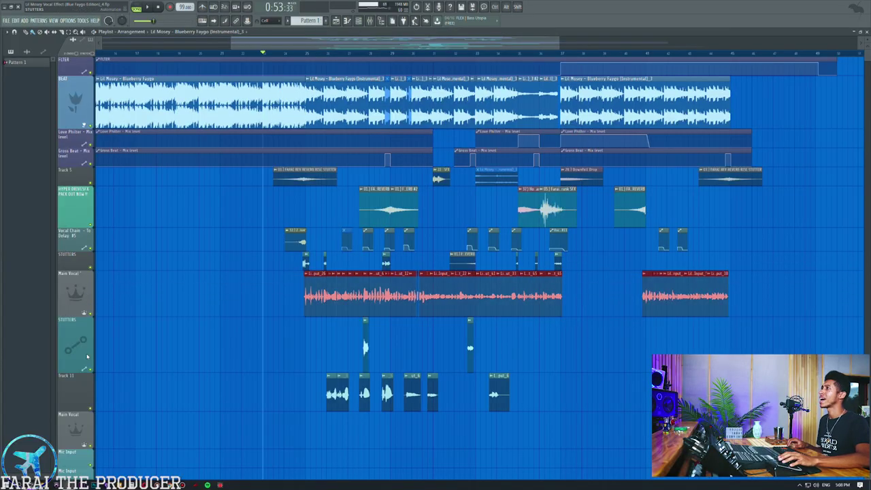
ctrl+click(84, 261)
ctrl+click(75, 358)
click(197, 354)
ctrl+click(77, 354)
click(194, 369)
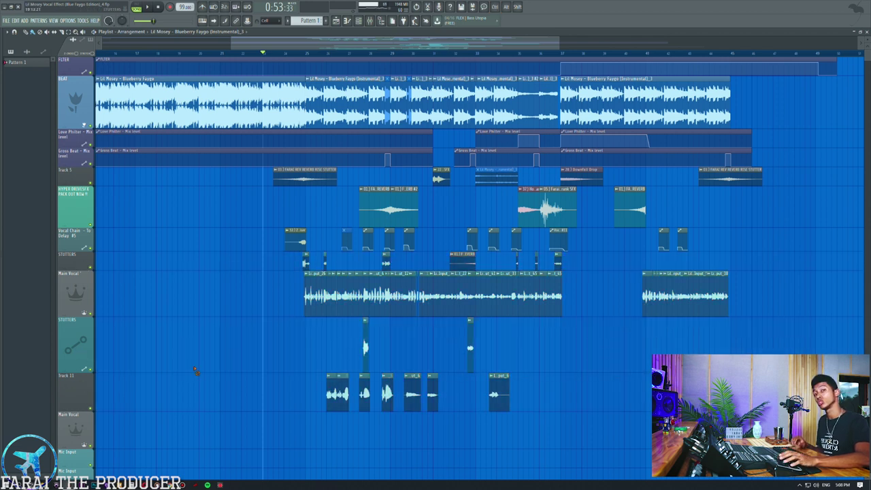
Step: Open the mixer and check the audio input choices for the Mic Input track
click(370, 21)
click(230, 116)
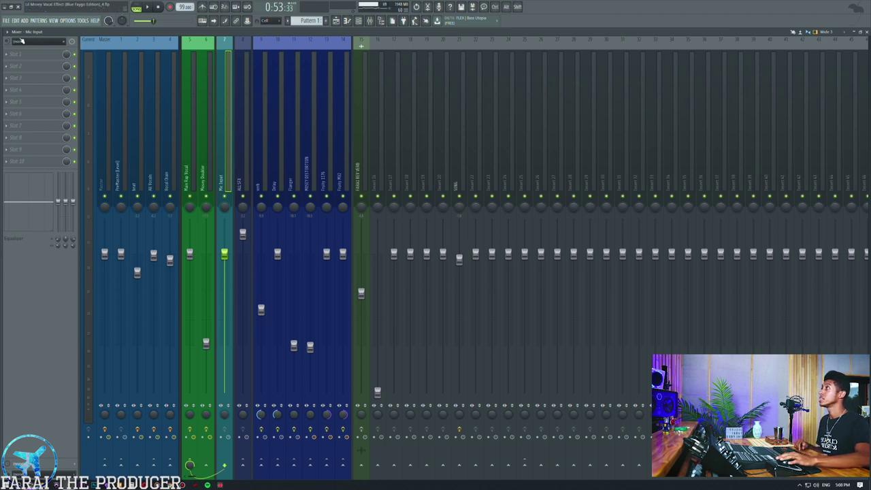
click(21, 41)
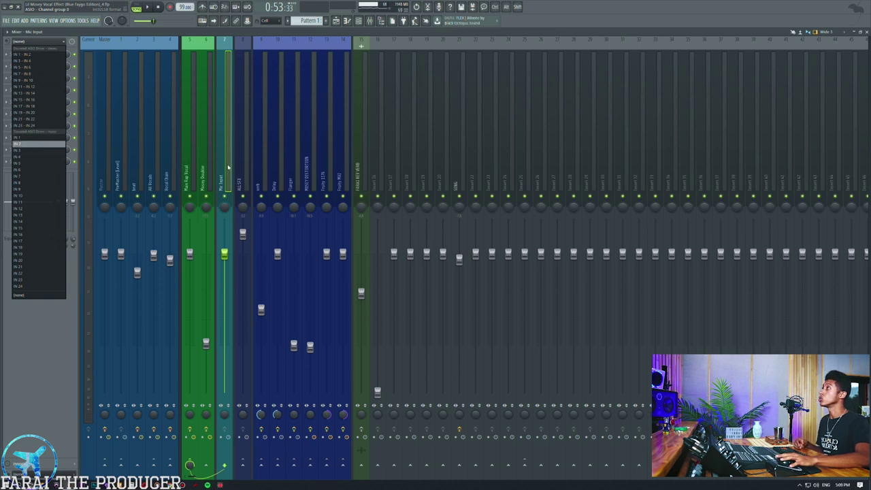
click(43, 140)
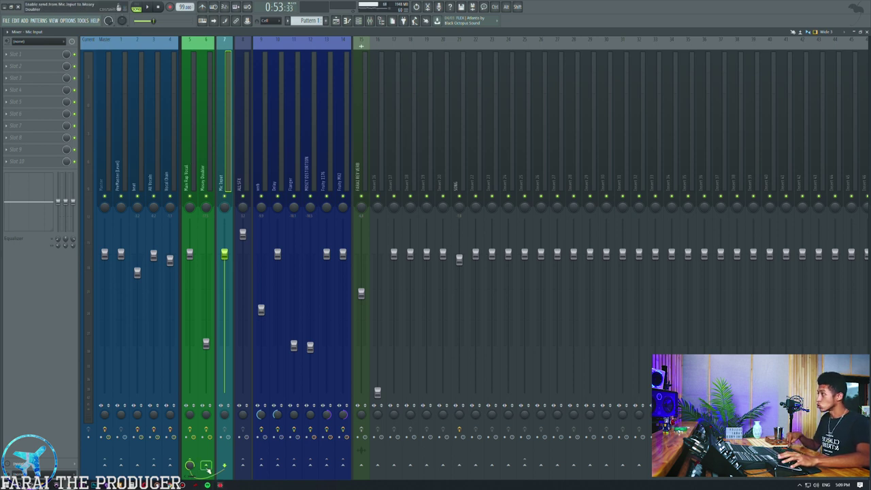
Step: Try routing the Mic Input track to the Mosey Doubler track instead of Main Rap Vocal
click(206, 467)
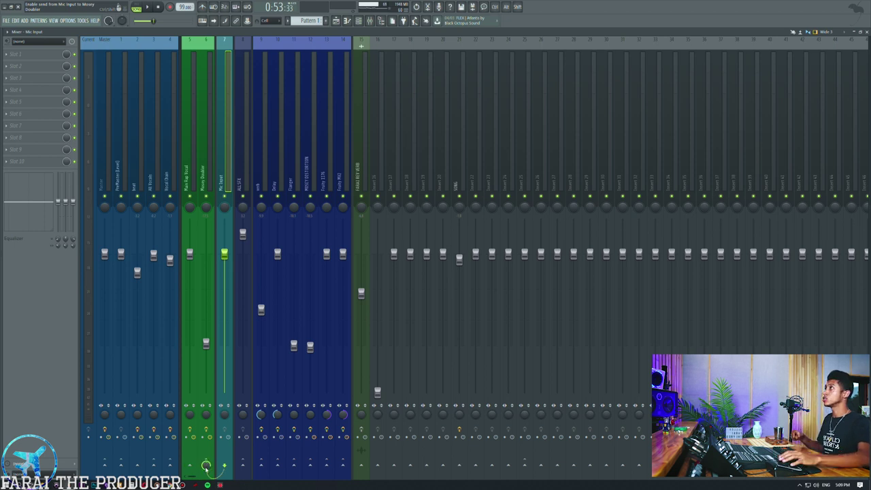
click(209, 167)
click(196, 174)
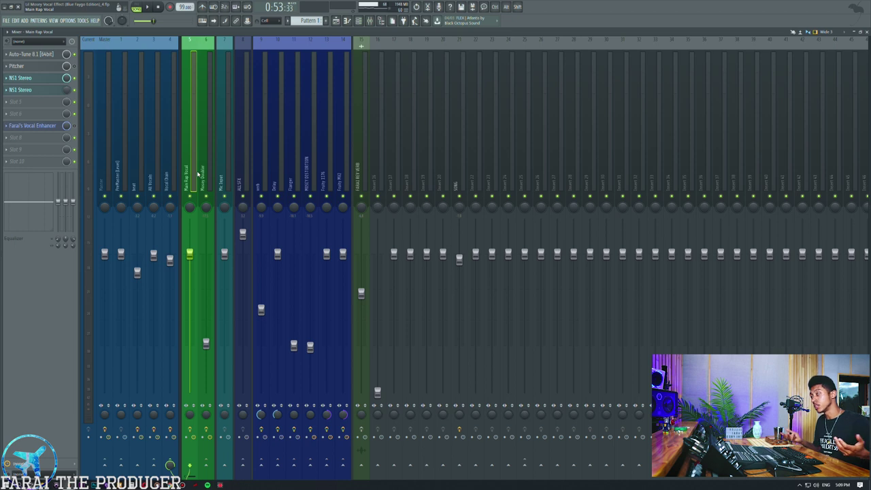
click(226, 49)
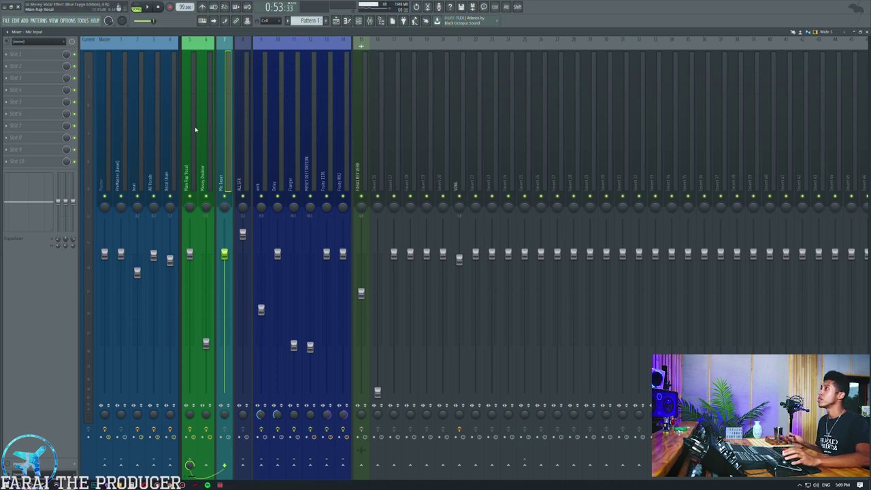
Step: Inspect the effect chains on the Mosey Doubler, Main Rap Vocal and Vocal Chain mixer tracks
click(206, 156)
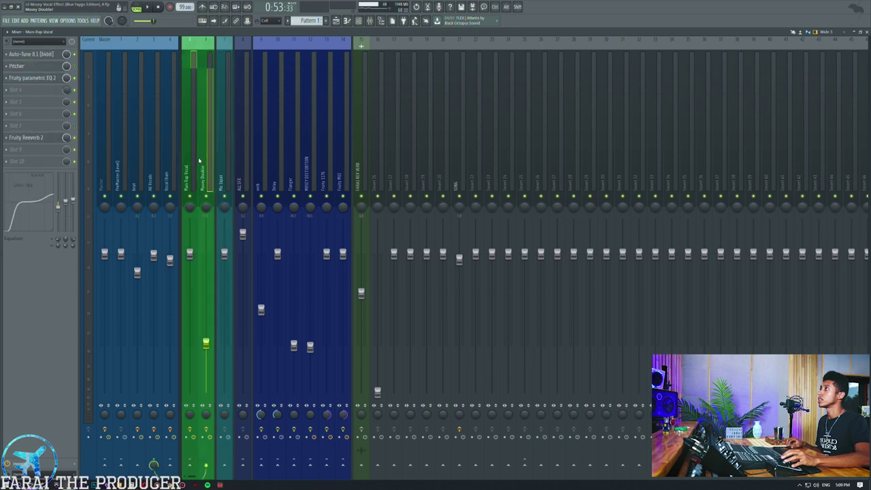
click(190, 157)
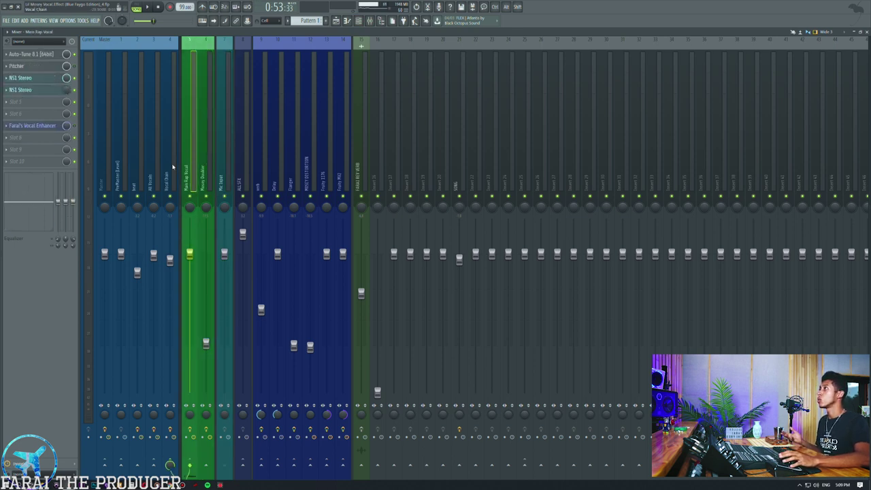
click(173, 166)
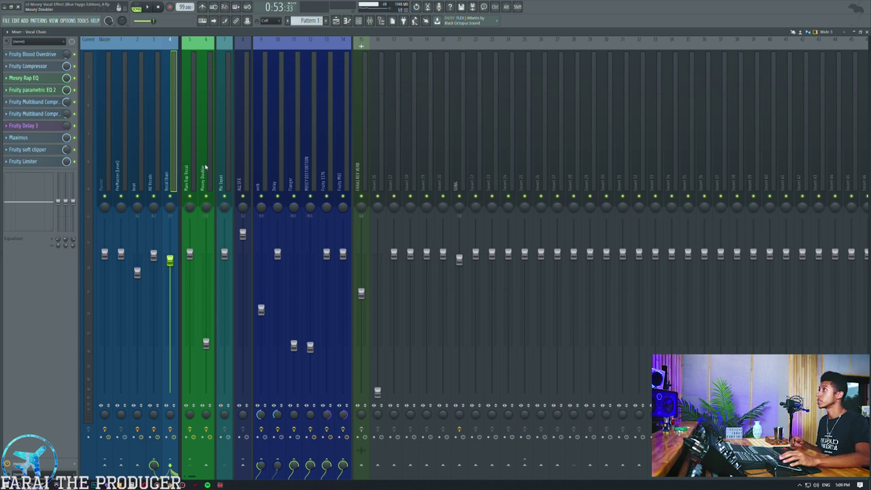
click(203, 168)
click(168, 158)
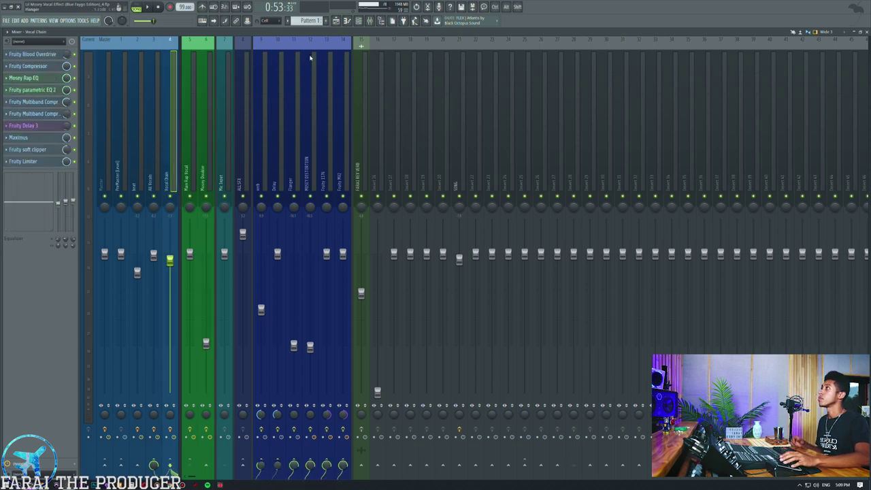
Step: Set the playlist's playback position just before the first Main Vocal clip and return to the mixer for playback
click(332, 22)
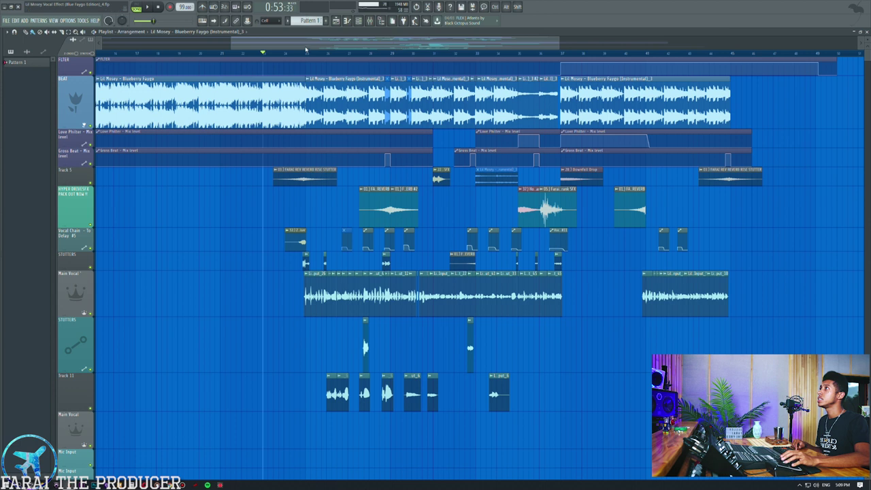
scroll(306, 50, up, 5)
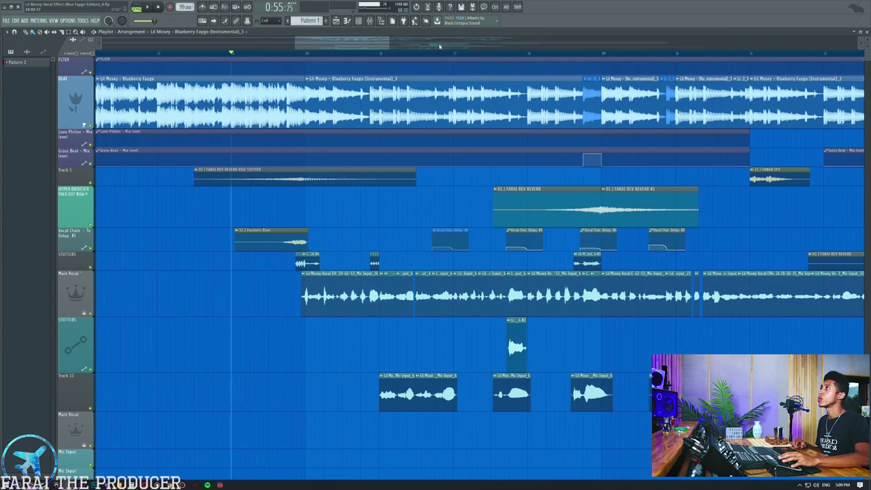
drag(280, 54, 270, 57)
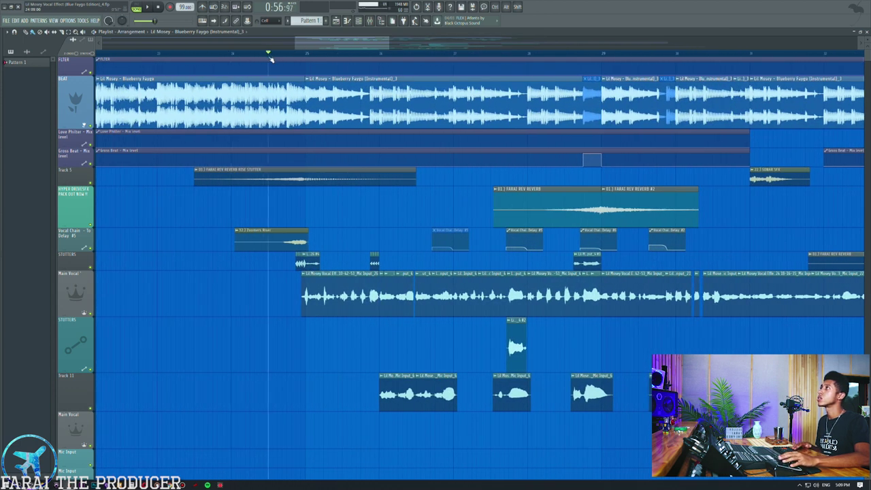
click(370, 22)
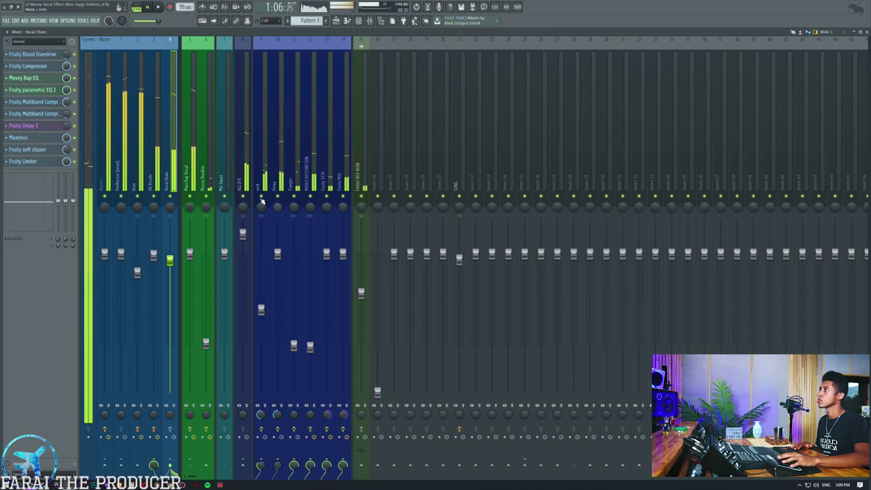
Step: Mute the effect send tracks 9 to 14 during playback, and inspect the plug-ins on the verb, Delay, Flanger and distortion sends
click(261, 202)
click(277, 199)
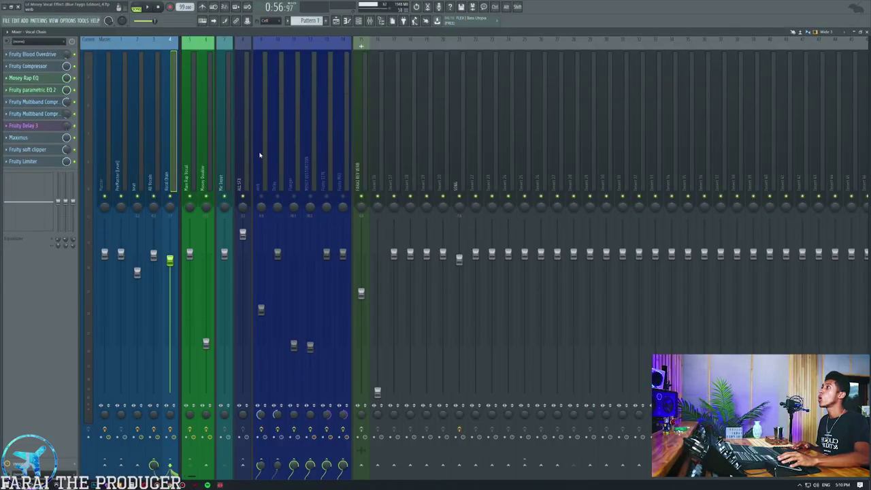
click(282, 159)
click(298, 158)
click(311, 155)
click(278, 153)
click(262, 151)
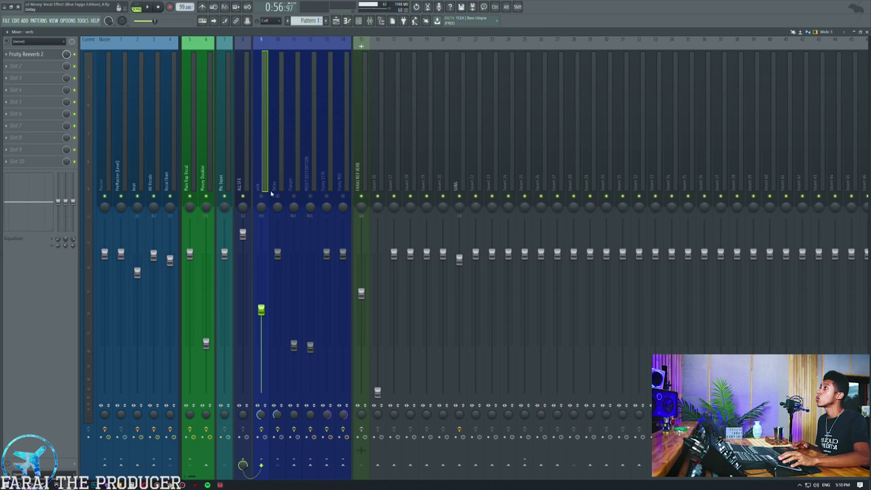
Step: Listen to the vocal with the Vocal Chain track selected, stop playback, and open its Fruity Blood Overdrive in a clear area
click(170, 165)
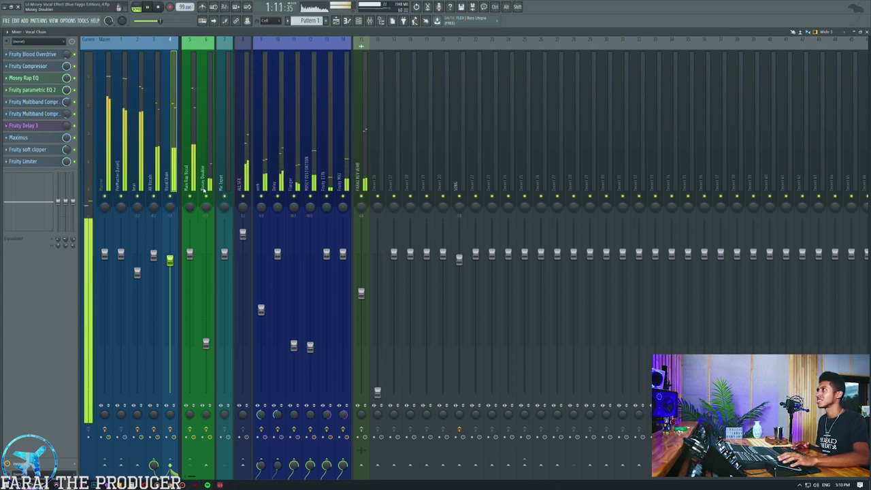
key(space)
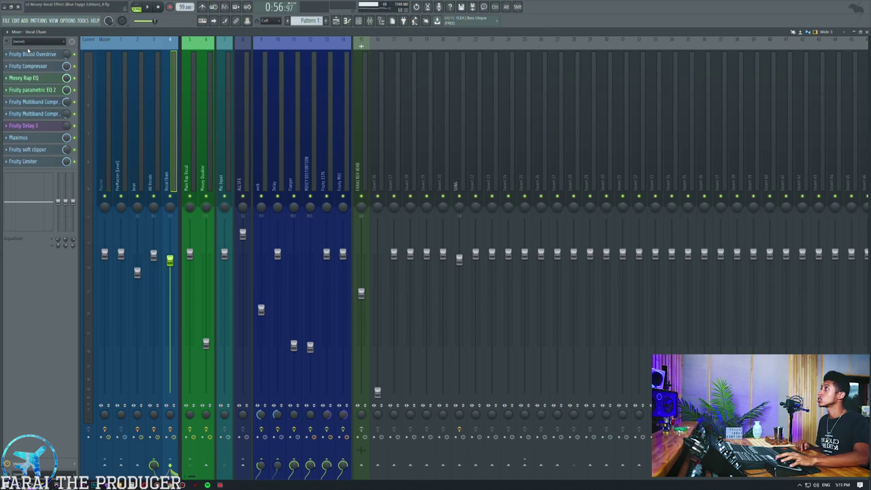
click(30, 55)
drag(276, 130, 538, 88)
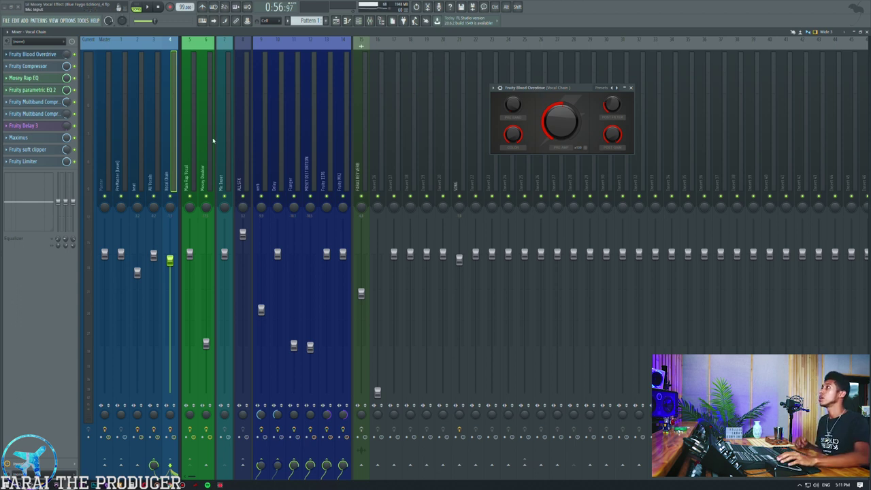
Step: Open Auto-Tune 8.1 on the Main Rap Vocal track and place its window below the overdrive
click(190, 111)
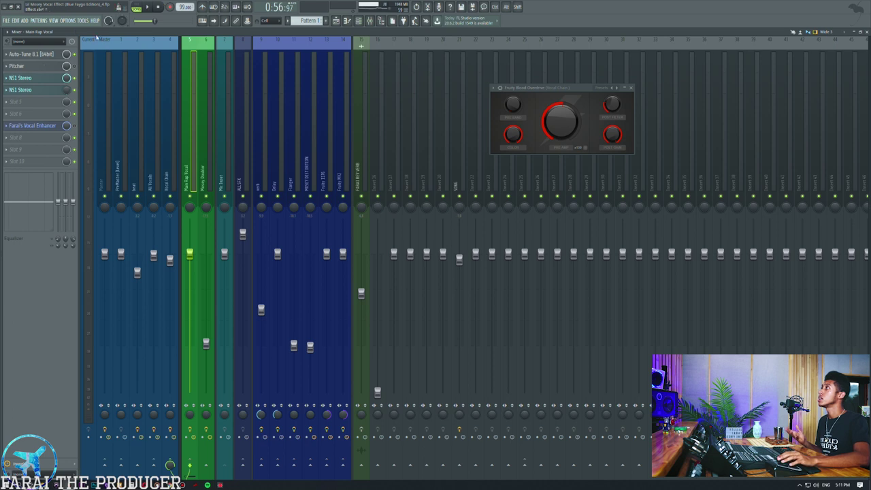
click(47, 57)
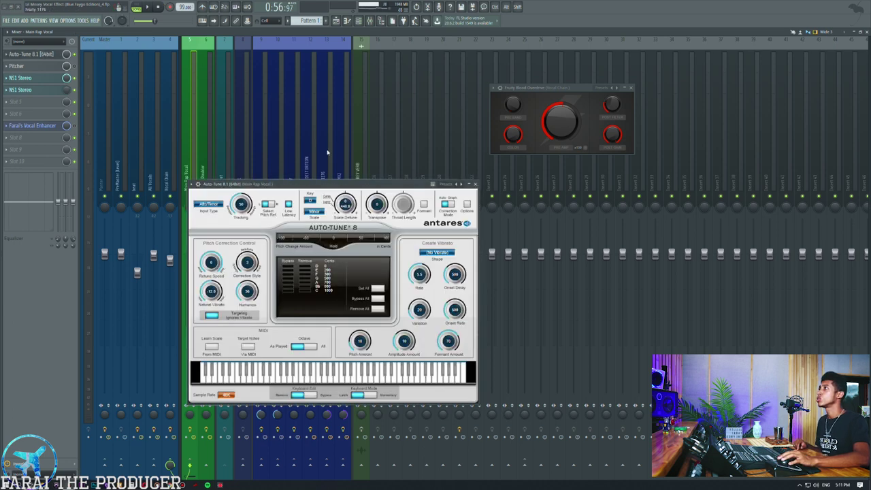
drag(279, 182, 431, 189)
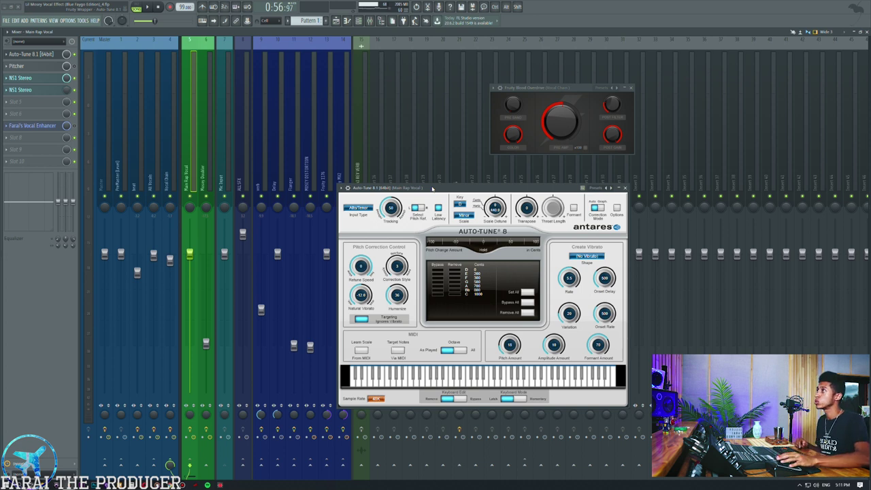
drag(431, 189, 428, 183)
Step: Check the Pitcher and the first NS1 Stereo noise suppressor on the Main Rap Vocal track, and close both
click(37, 67)
click(39, 68)
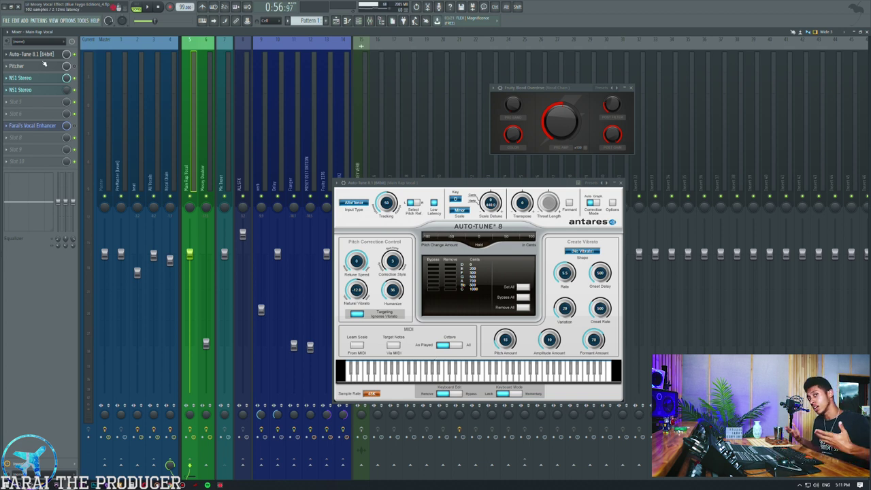
click(43, 65)
click(43, 68)
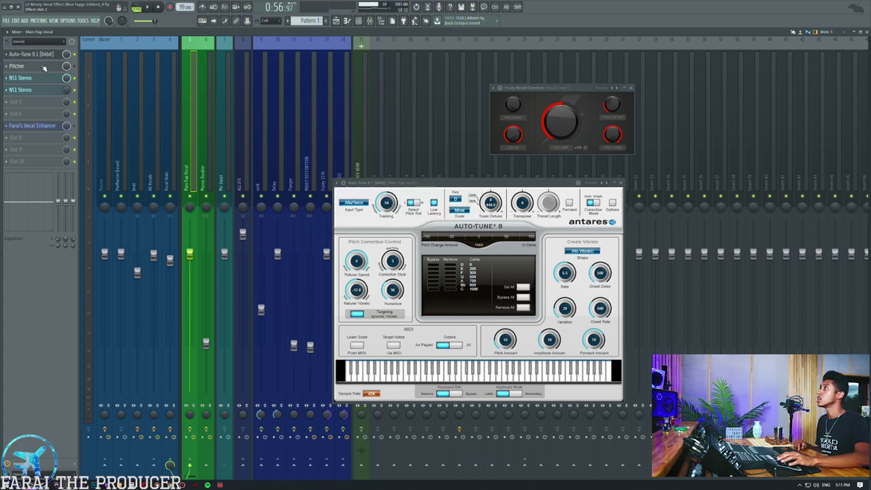
click(45, 78)
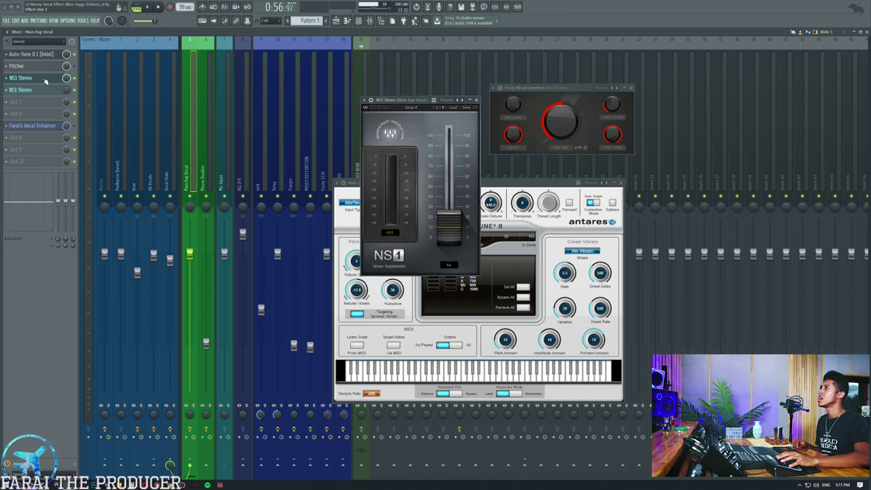
click(39, 79)
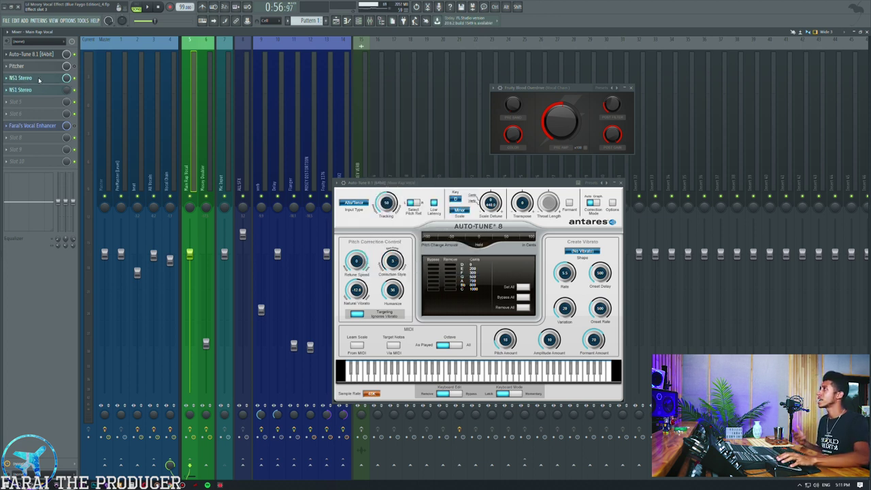
Step: Add Fruity Limiter to effect slot 5 of the Main Rap Vocal track and close the Auto-Tune window
click(38, 101)
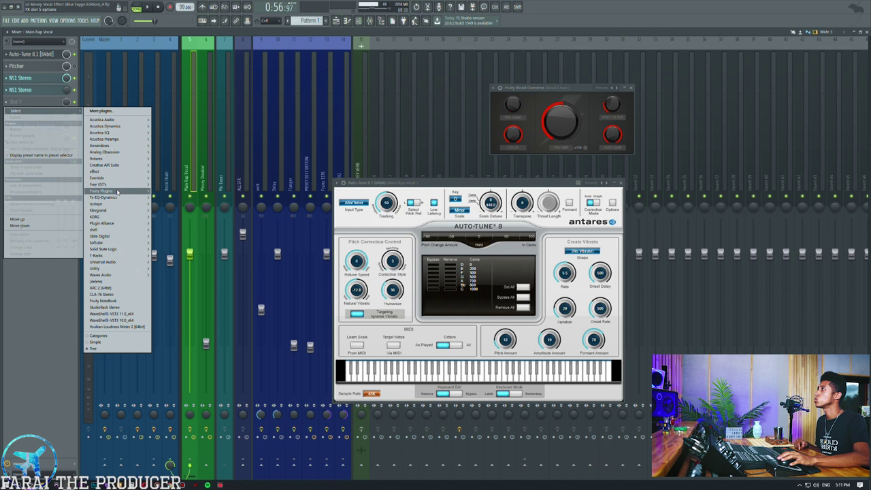
mouse_move(118, 191)
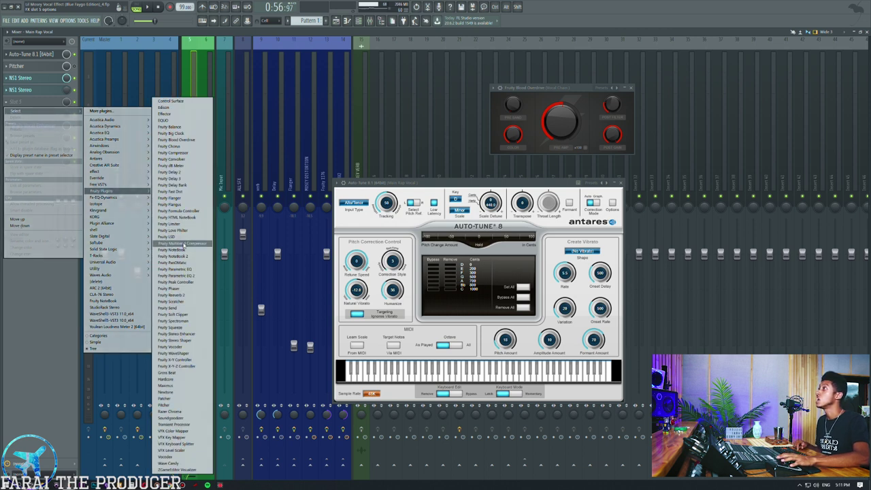
click(179, 227)
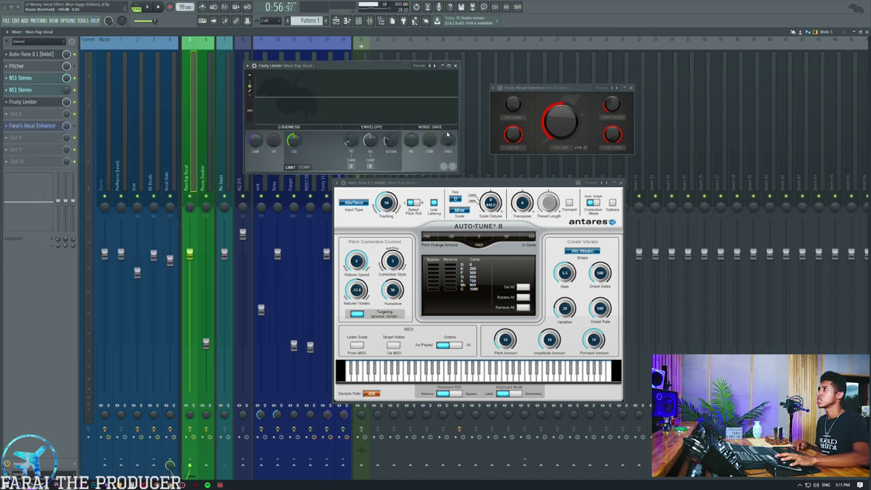
click(621, 182)
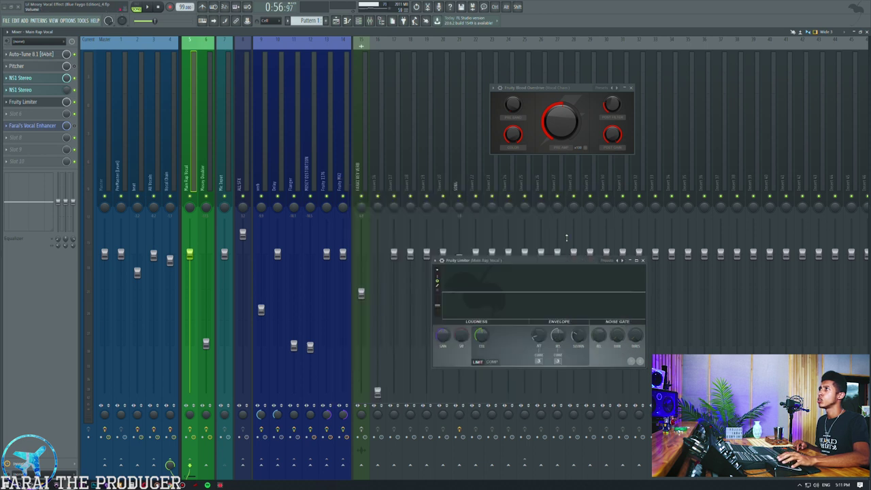
Step: Check the first NS1 Stereo and, enlarged, the Fruity Limiter's noise gate on the Main Rap Vocal track, and close both
drag(545, 261, 495, 192)
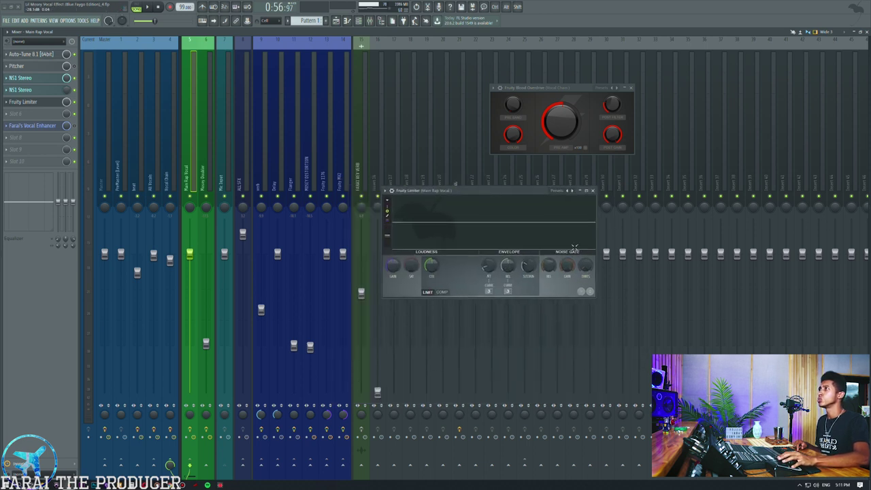
click(41, 81)
click(42, 81)
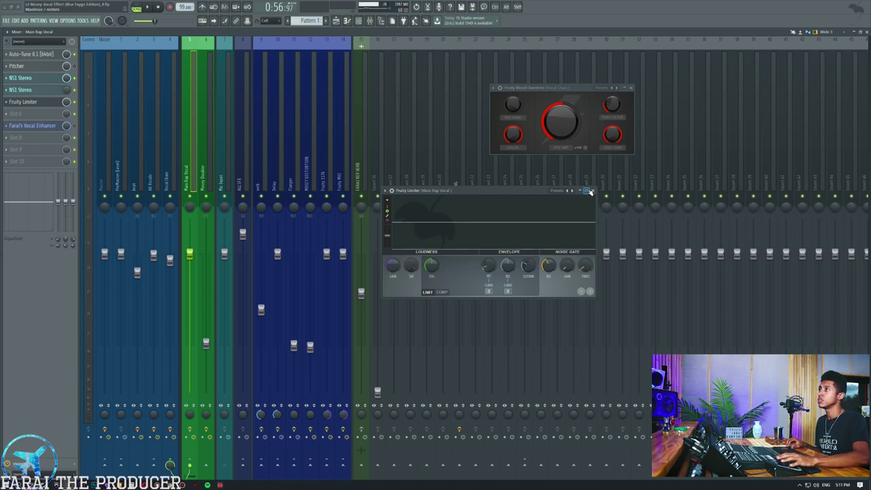
click(586, 191)
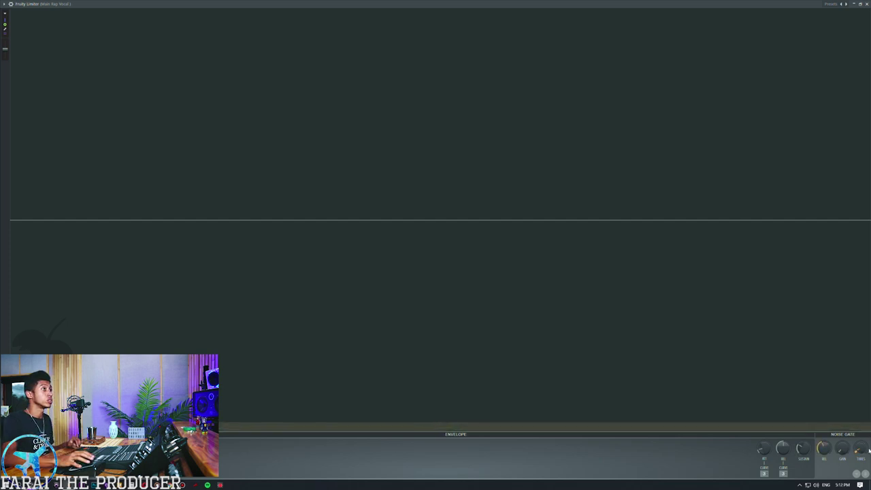
click(861, 5)
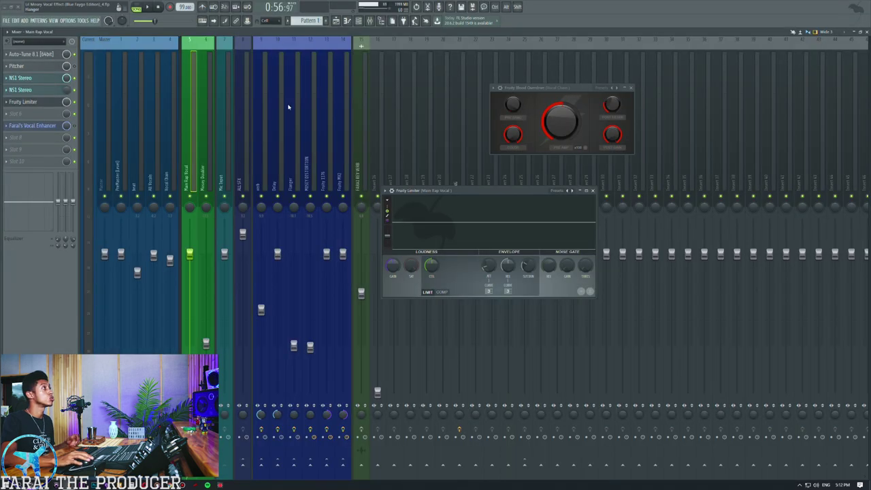
click(35, 103)
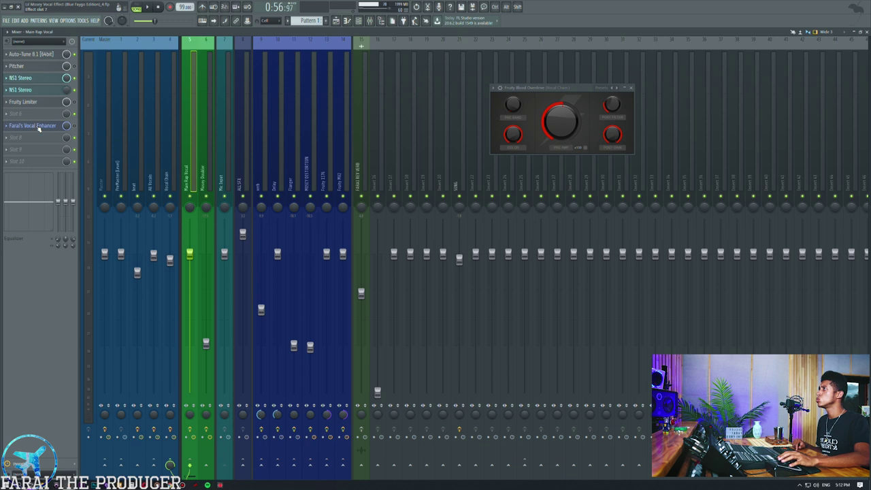
Step: View Farai's Vocal Enhancer on the Main Rap Vocal track in a larger window, close it, and reposition the Fruity Blood Overdrive window
click(38, 129)
drag(394, 271, 519, 294)
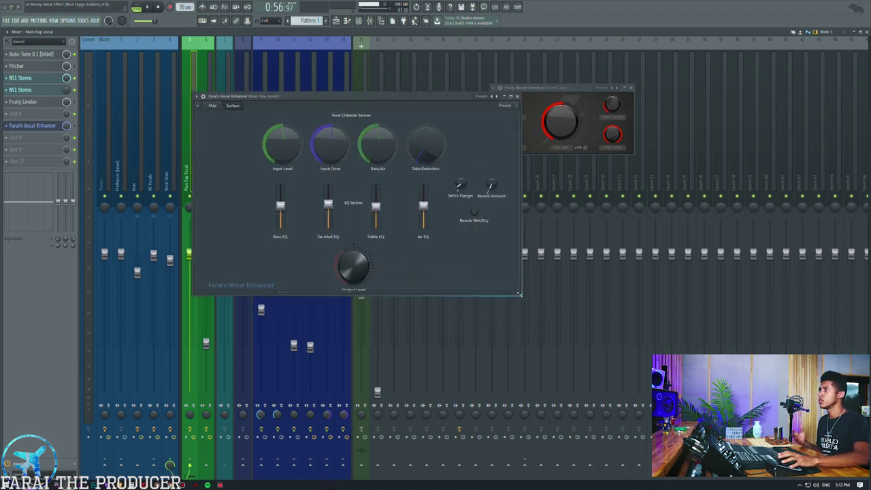
click(517, 96)
drag(568, 91, 483, 92)
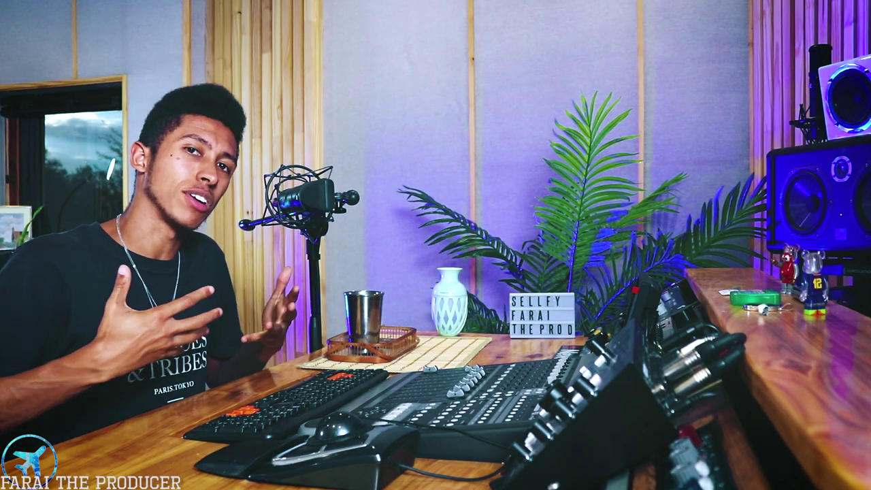
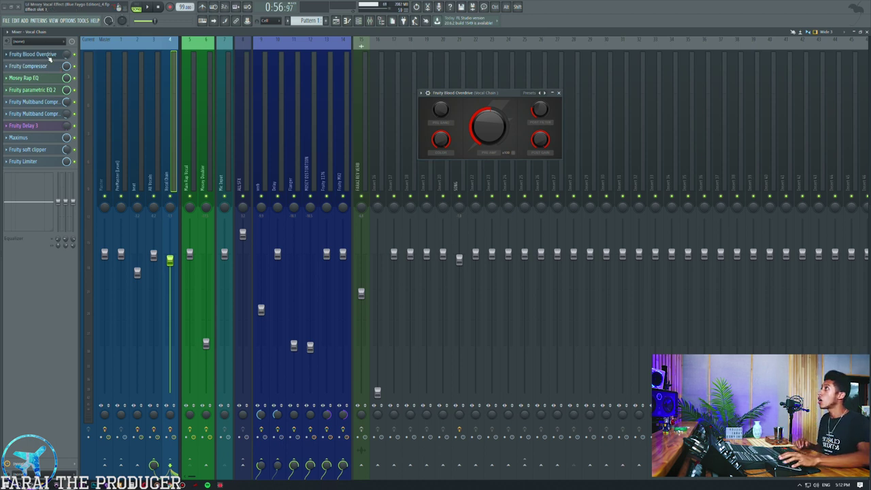
Step: Check the Fruity Compressor on the Vocal Chain track, close it, and open Mosey Rap EQ in a clear area
click(37, 66)
drag(342, 201, 419, 183)
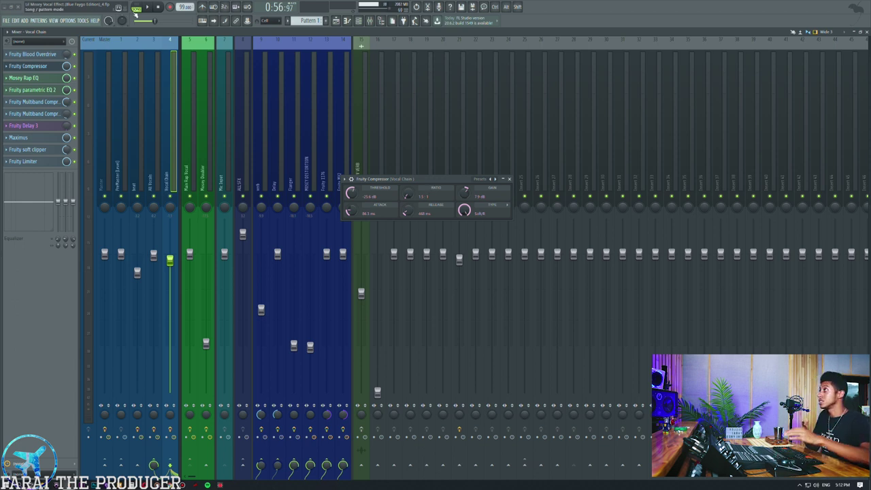
click(34, 66)
click(31, 78)
drag(400, 199, 524, 102)
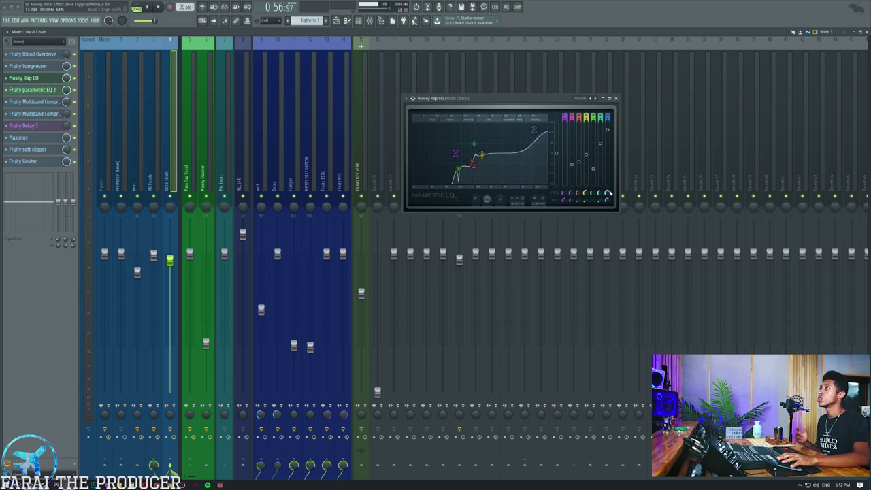
Step: Copy the frequency value of Mosey Rap EQ's highest band, try a lower frequency, and paste the copied value back
right_click(607, 193)
click(633, 266)
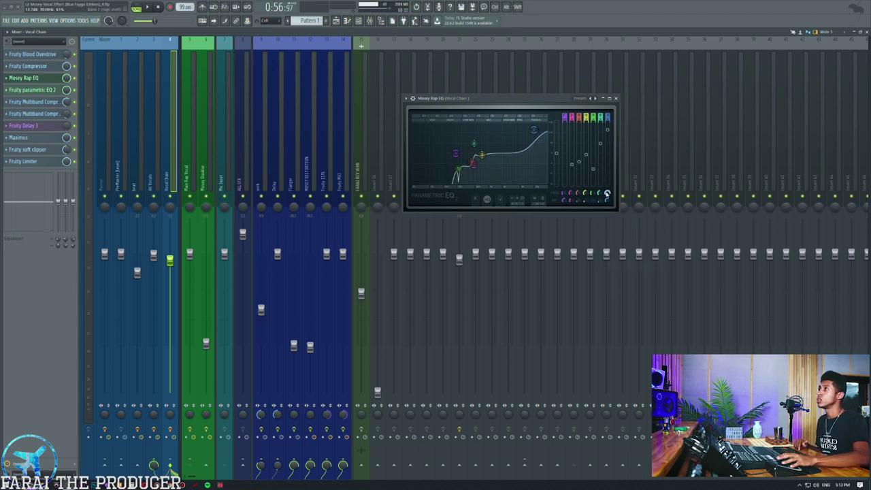
drag(530, 130, 511, 130)
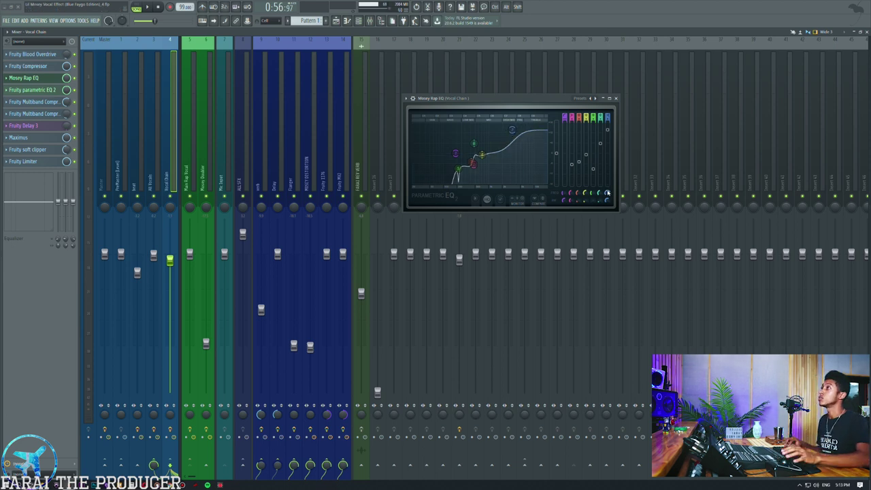
right_click(607, 194)
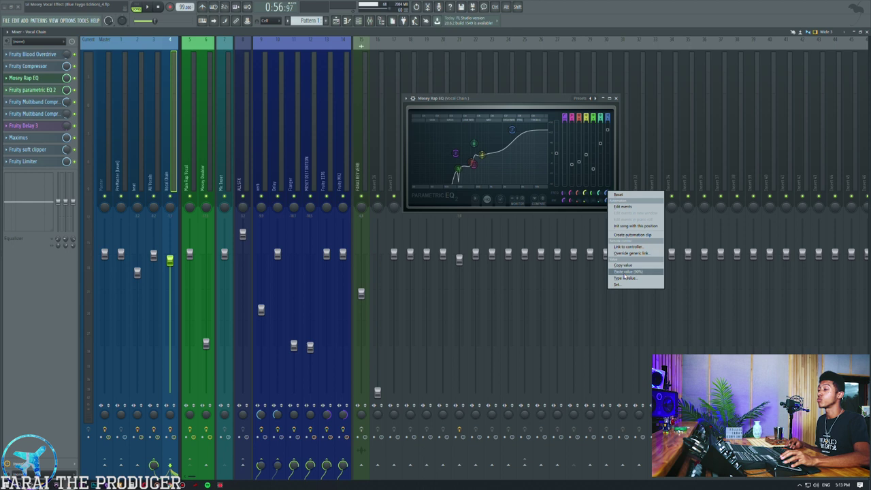
click(625, 275)
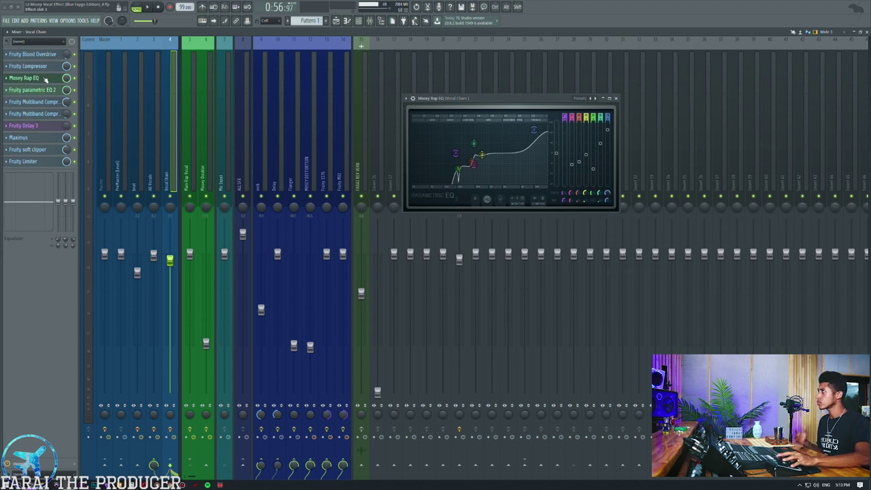
Step: Close Mosey Rap EQ and open the Vocal Chain's Fruity parametric EQ 2 in a maximized window
click(45, 80)
click(41, 90)
drag(547, 317, 452, 149)
click(618, 146)
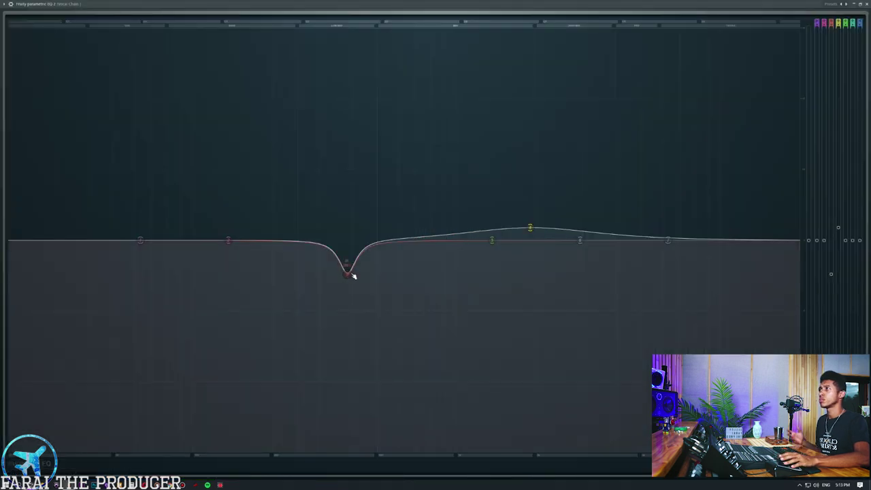
Step: Try a strong, slightly lower-frequency boost on the third band of Fruity parametric EQ 2, undo it, and restore the window size
drag(835, 278, 831, 68)
mouse_move(347, 67)
mouse_down()
mouse_move(306, 67)
mouse_move(340, 67)
mouse_up()
key(ctrl+z)
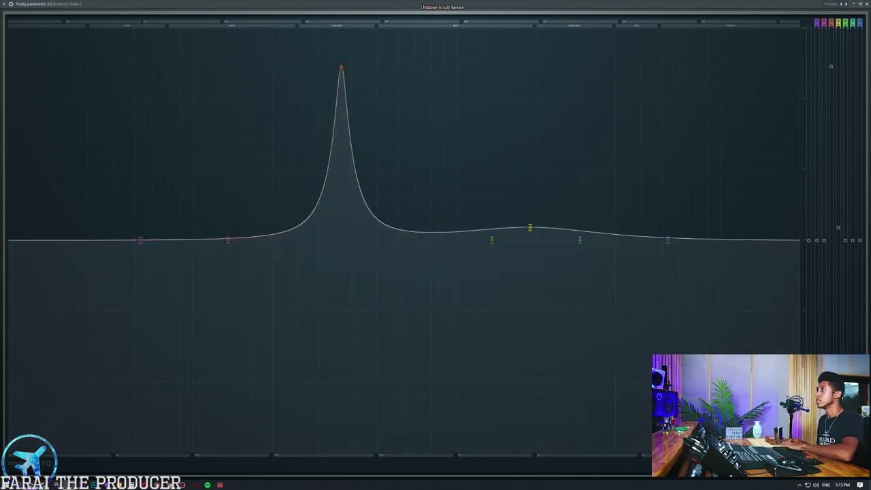
key(ctrl+z)
click(860, 4)
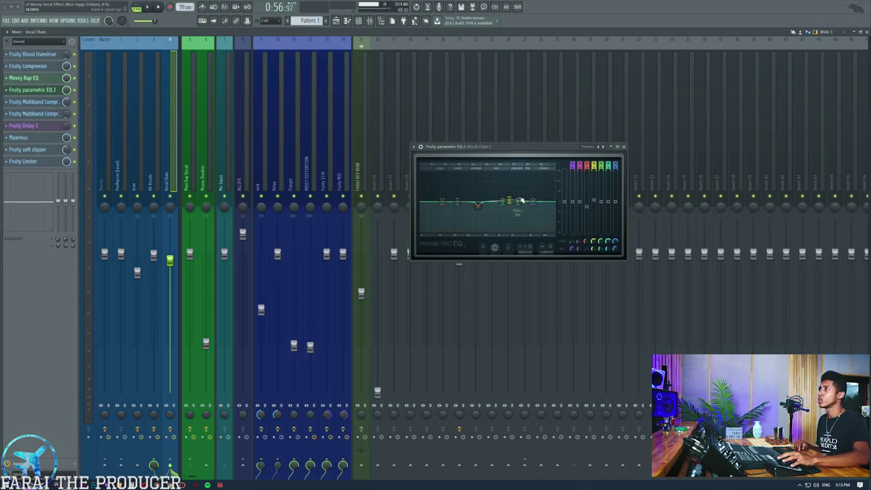
Step: Try naming the Fruity parametric EQ 2 slot "Tone EQ", reset it to its default name, and close the EQ window
middle_click(41, 93)
text(Tone  EQ)
key(Return)
middle_click(40, 95)
key(BackSpace)
key(Return)
click(24, 92)
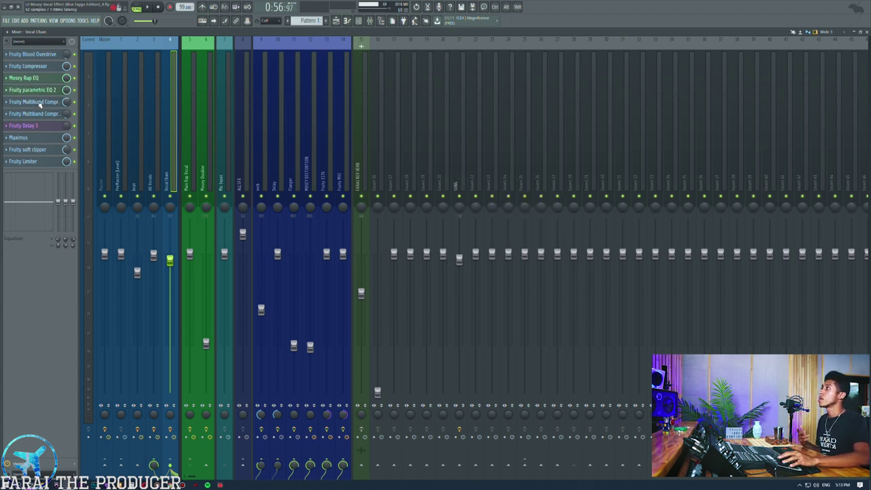
Step: Open both Fruity Multiband Compressors on the Vocal Chain track and place their windows one above the other
click(40, 102)
click(39, 113)
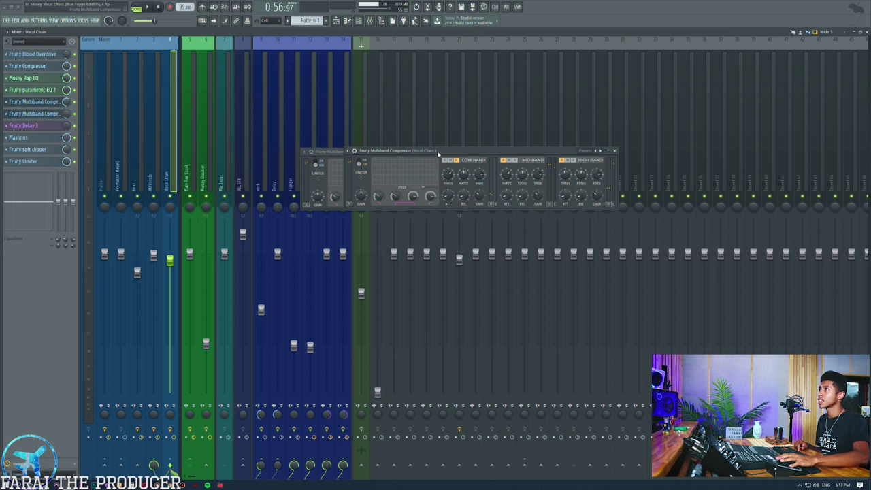
drag(427, 151, 479, 251)
drag(391, 152, 459, 159)
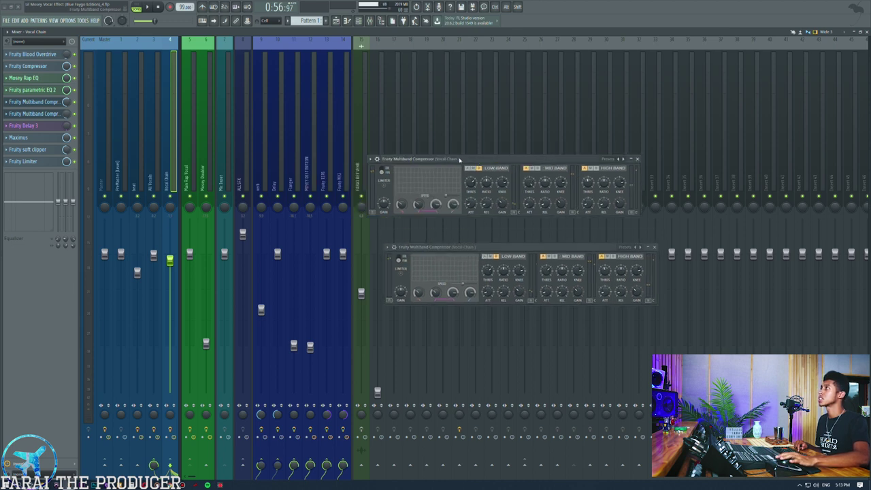
Step: Rename the first Fruity Multiband Compressor on the Vocal Chain as Fruity DeEsser and line up both compressor windows
middle_click(43, 103)
text(Fruity DeEsser)
key(Return)
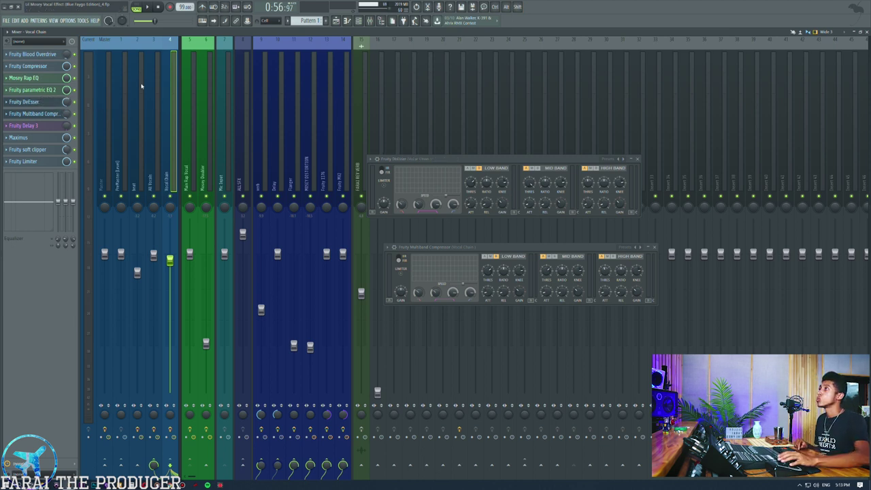
drag(410, 160, 455, 158)
drag(450, 247, 478, 220)
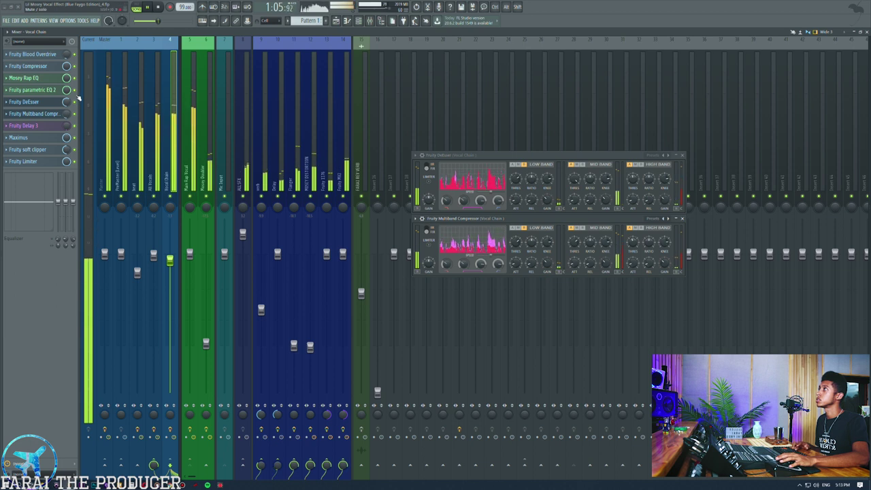
Step: Compare the playback with Fruity DeEsser and Fruity Multiband Compressor bypassed, re-enable both, and look over their settings
click(74, 102)
click(74, 113)
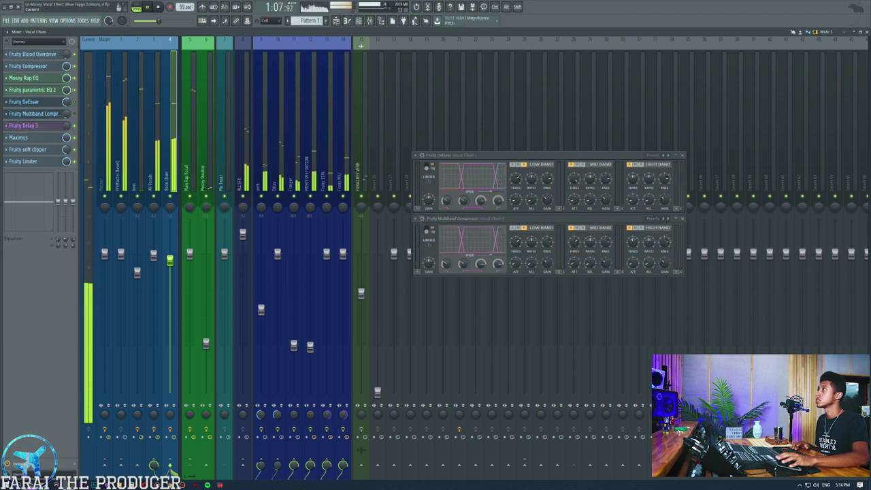
click(75, 113)
click(74, 102)
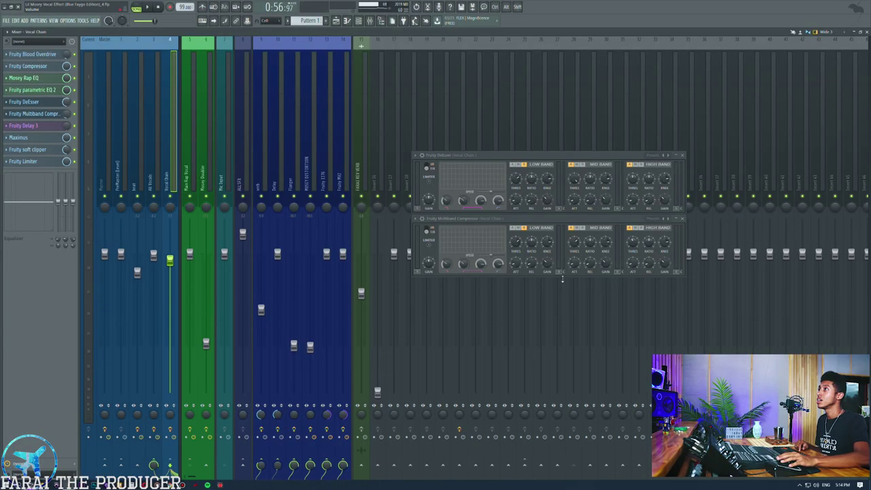
drag(554, 218, 553, 218)
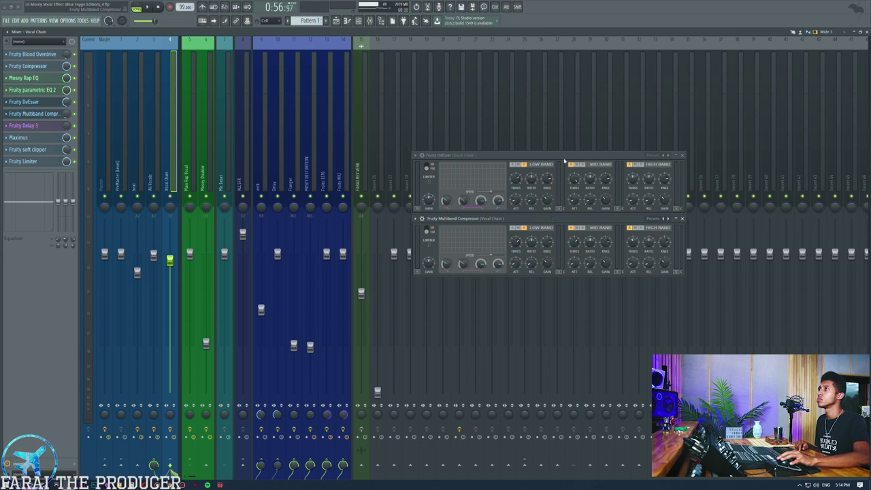
click(570, 157)
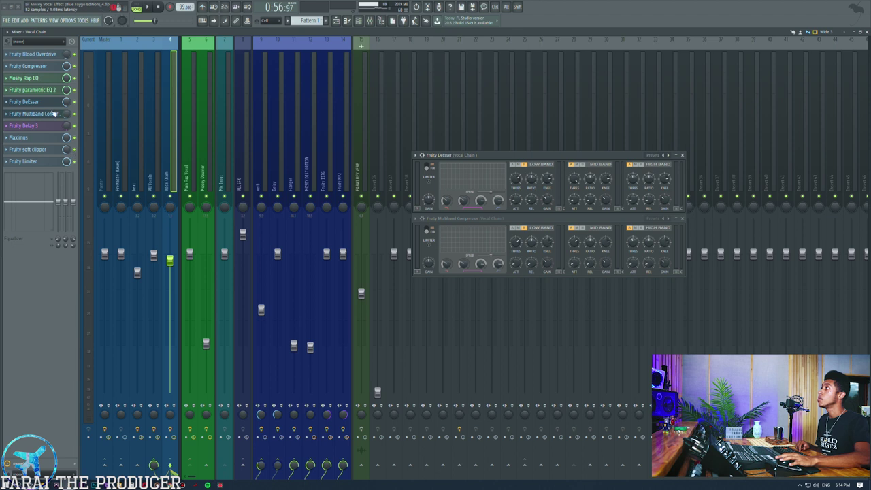
Step: Close the Fruity Multiband Compressor and Fruity DeEsser windows and open the Vocal Chain's Fruity Delay 3 in a clear area
click(34, 113)
click(25, 101)
click(23, 125)
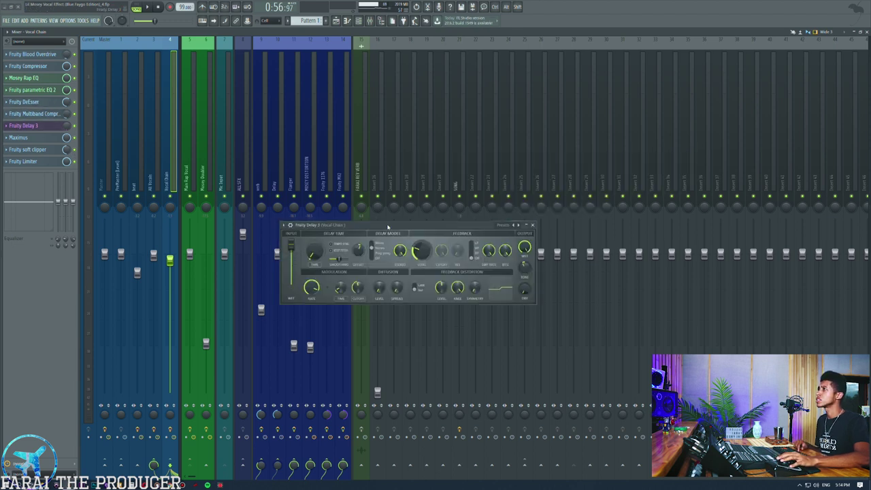
drag(386, 227, 458, 177)
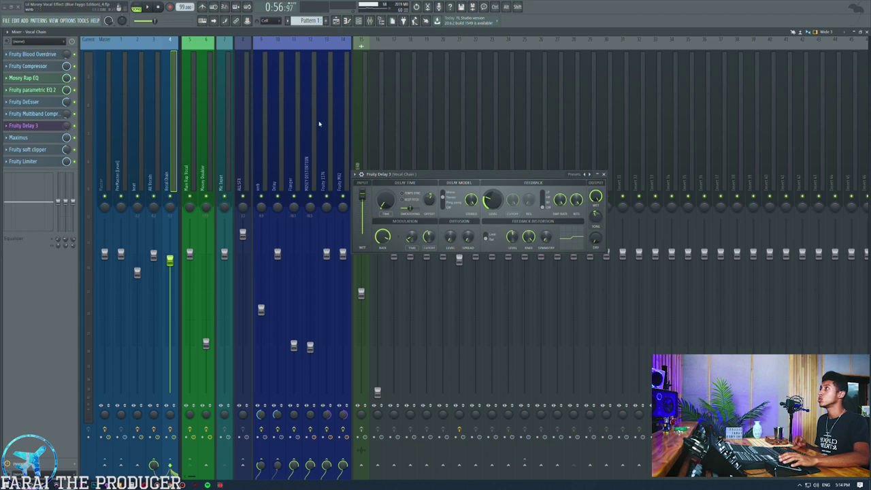
Step: Move the playhead to 1:07:87 in the playlist, listen to the vocal delay with the mixer shown, and stop playback
click(336, 21)
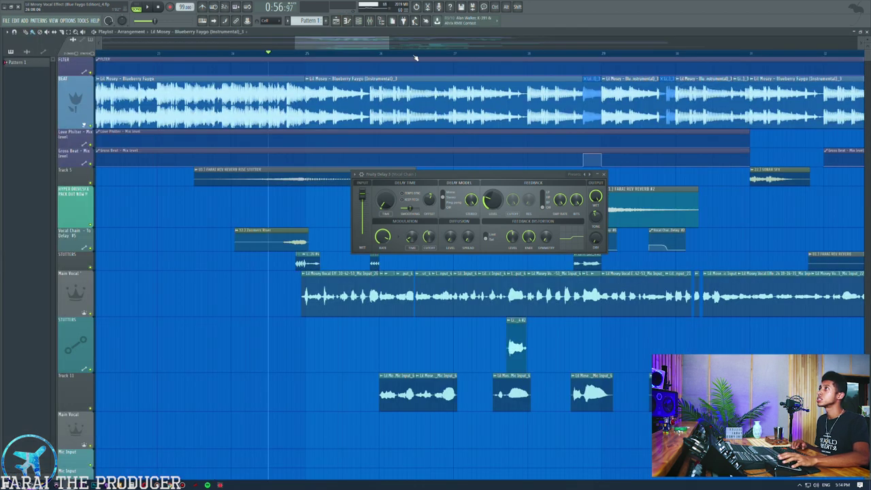
scroll(414, 55, down, 4)
click(496, 54)
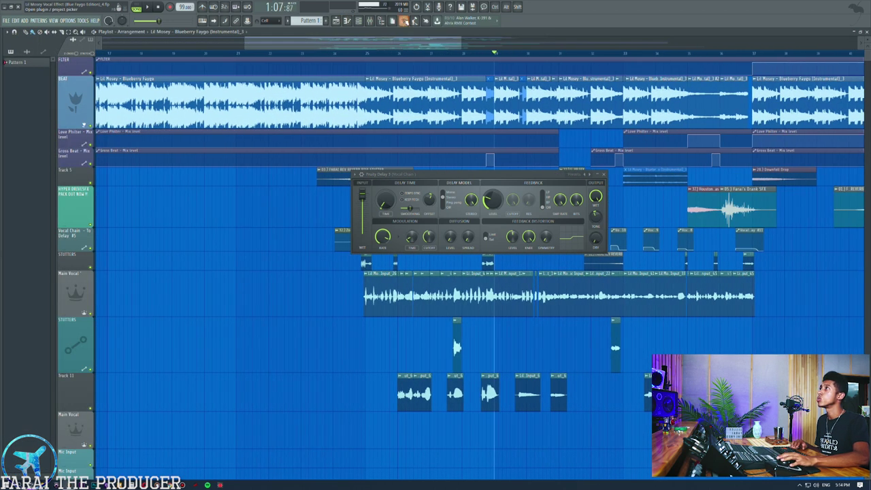
click(370, 20)
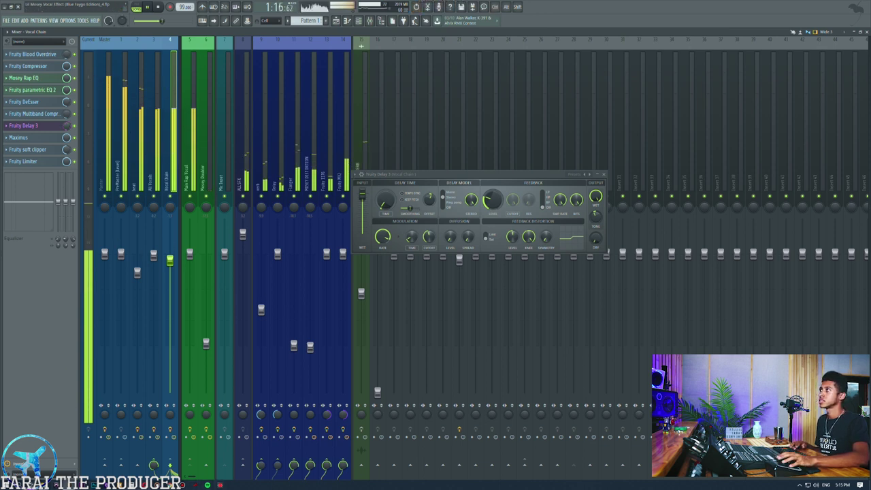
key(space)
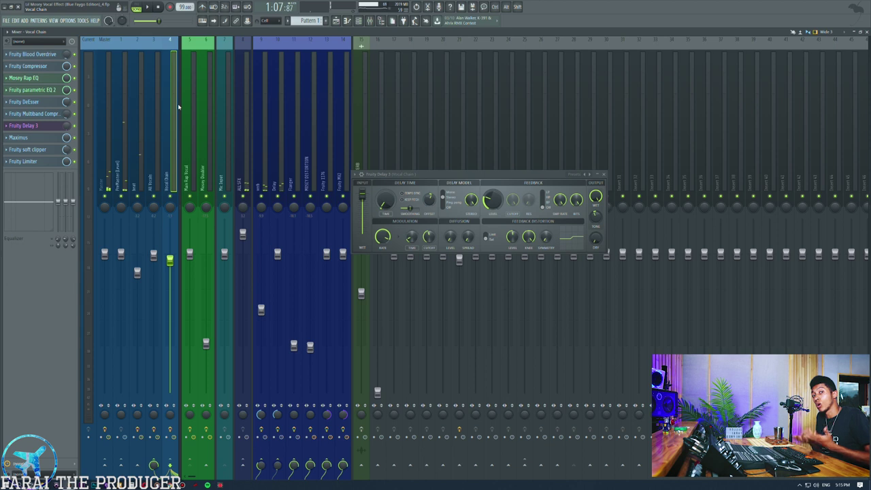
Step: Open Maximus on the Vocal Chain track in a clear area and look through its High, Master and Low bands
click(18, 137)
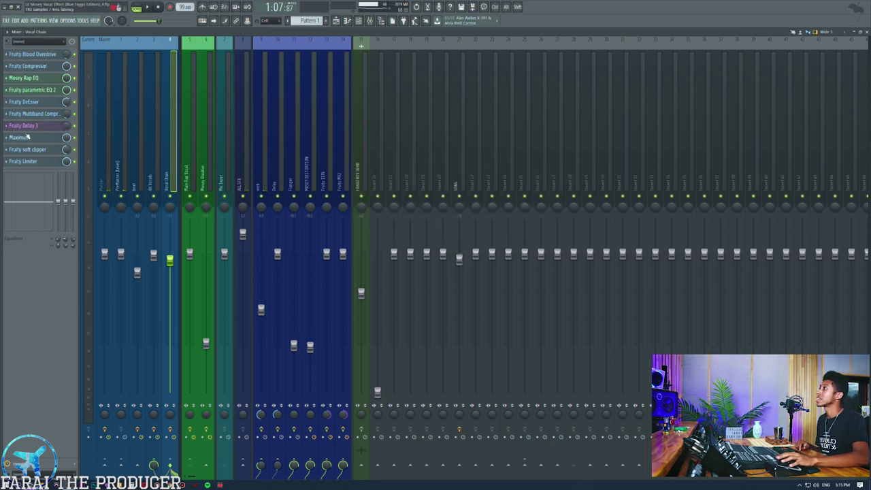
drag(644, 146, 463, 125)
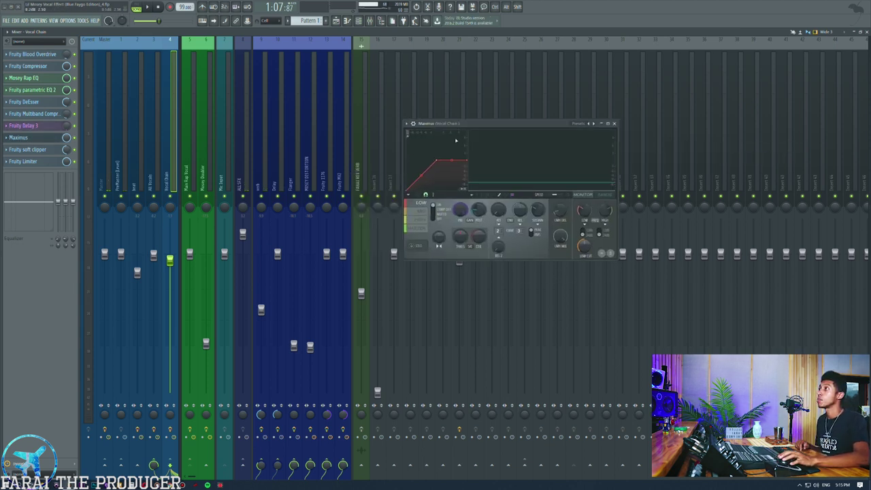
click(418, 219)
click(417, 228)
click(417, 203)
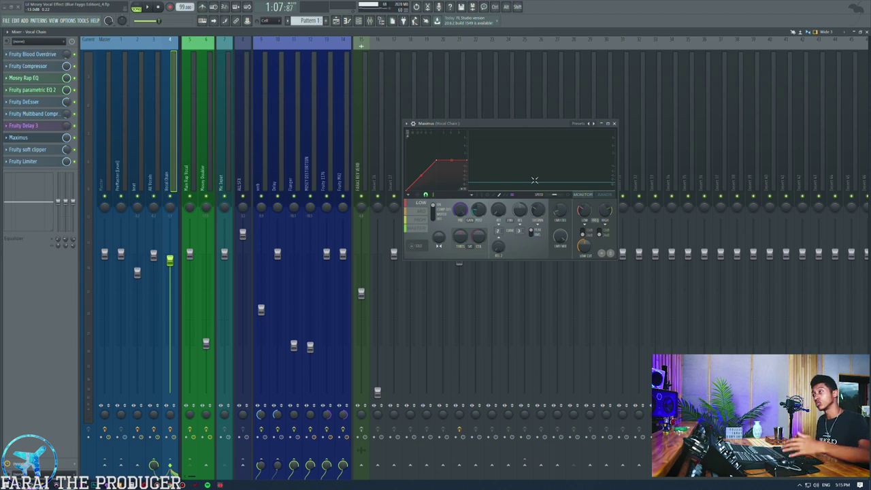
Step: Check the curves of Fruity parametric EQ 2 and Mosey Rap EQ on the Vocal Chain track and return to Maximus's band settings
click(34, 90)
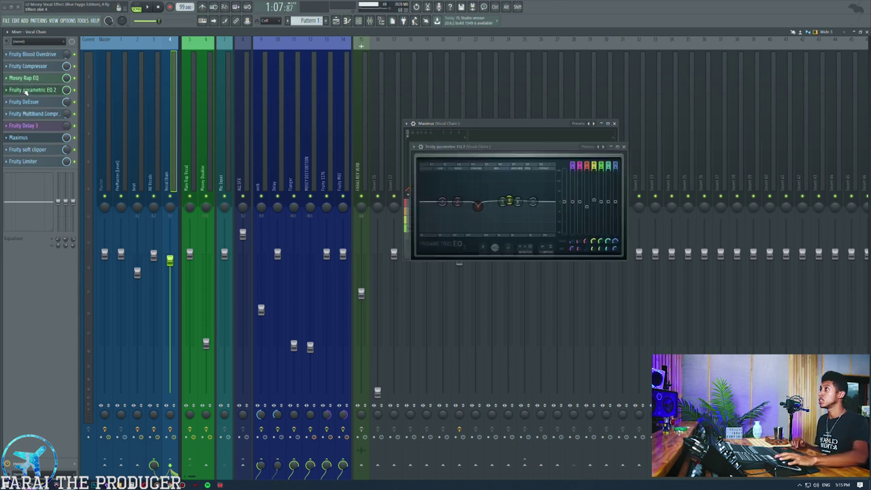
click(25, 78)
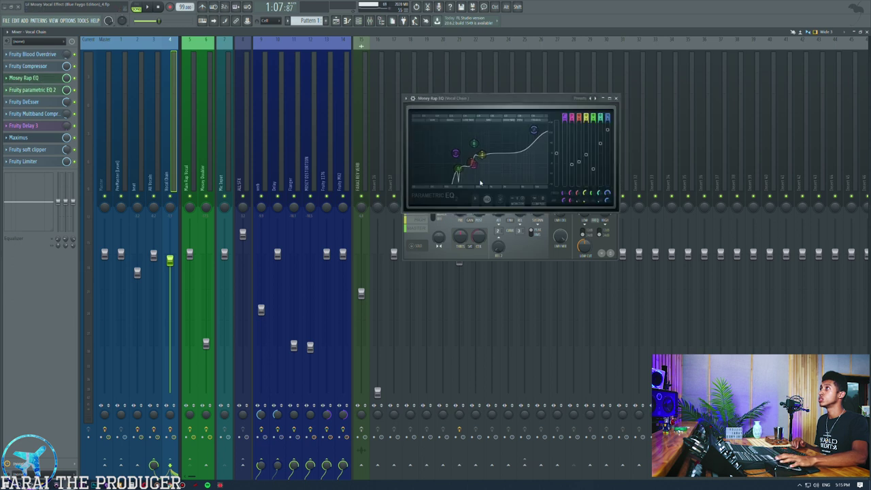
click(616, 99)
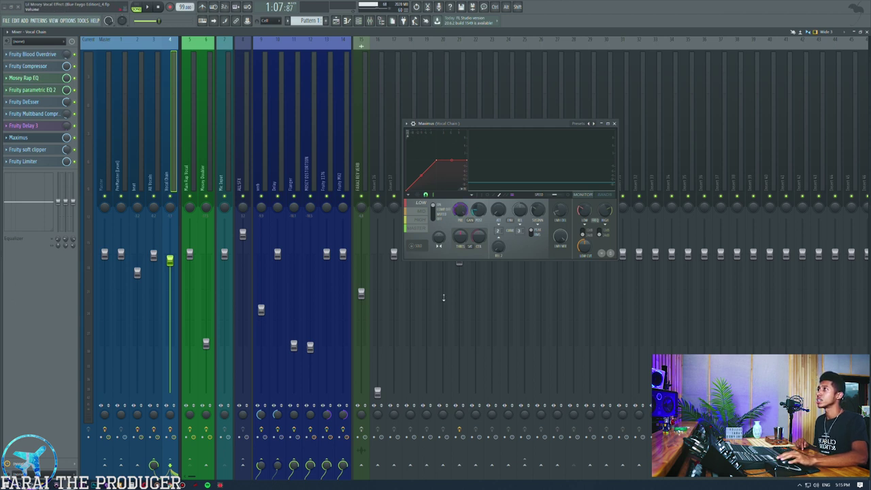
click(417, 230)
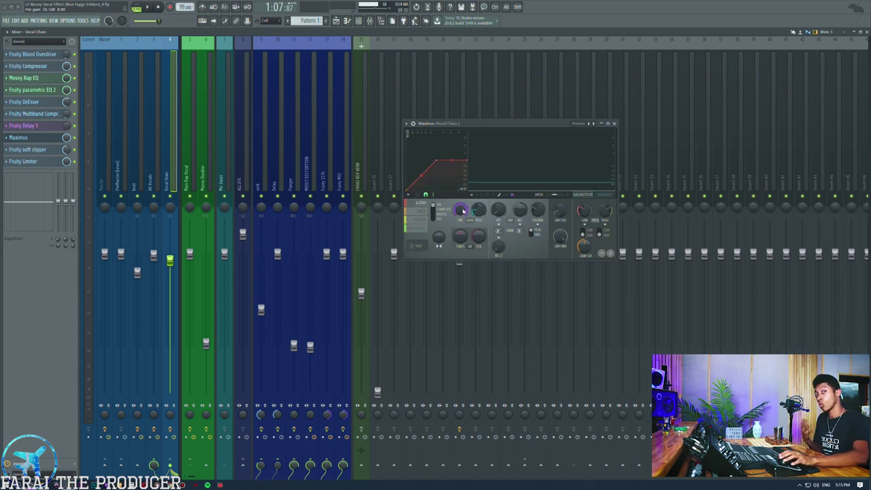
Step: Open the Vocal Chain's Fruity soft clipper in a clear area, check its mix level by copying and re-pasting the value, and close the plug-in
click(34, 149)
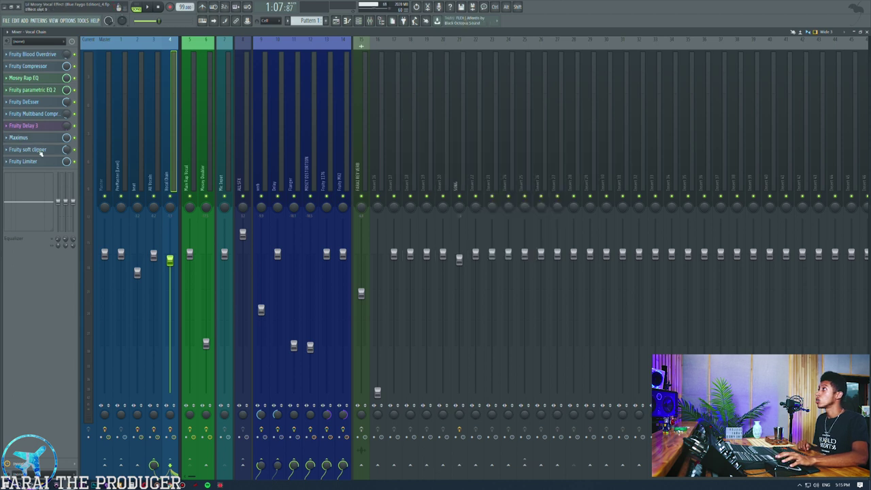
drag(588, 115, 512, 130)
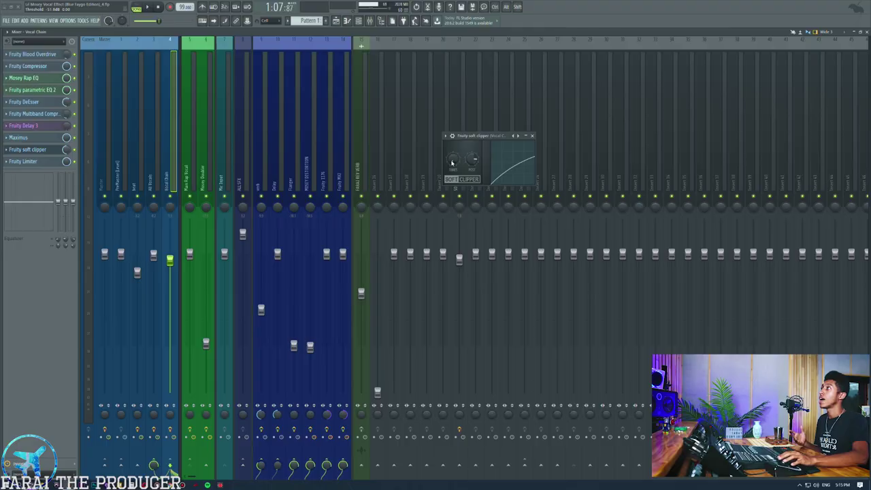
right_click(68, 150)
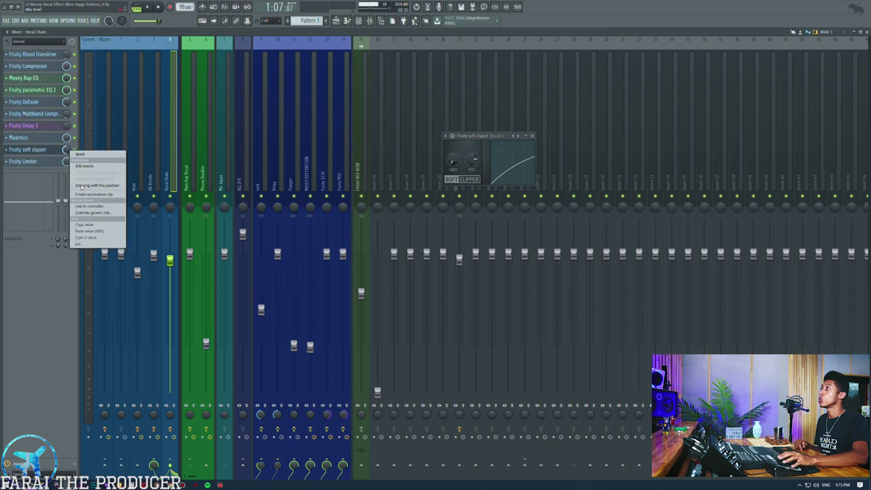
click(92, 227)
right_click(68, 153)
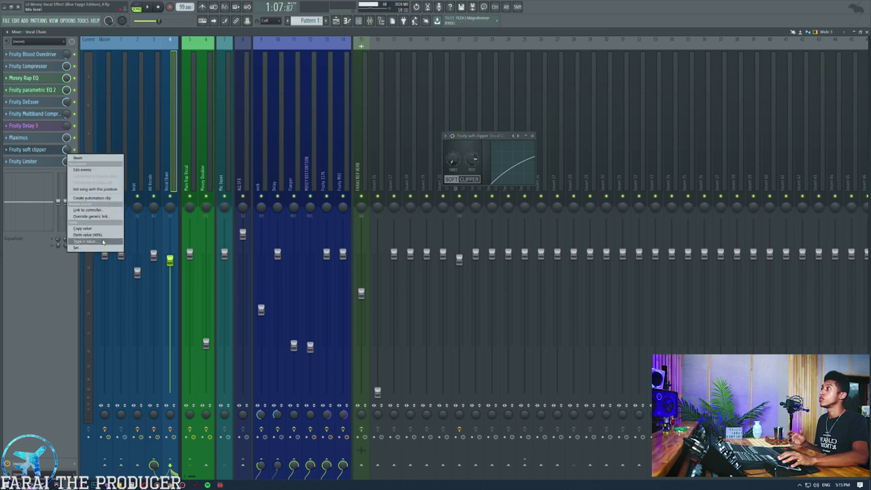
click(102, 236)
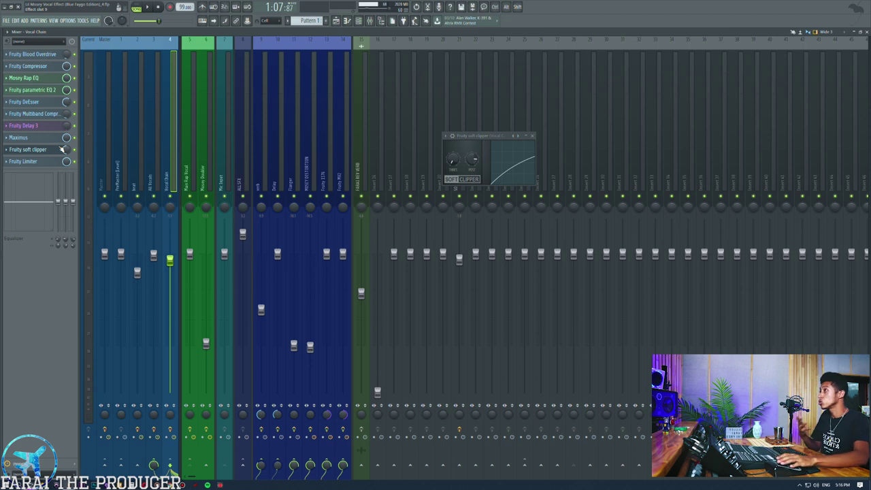
drag(490, 136, 442, 115)
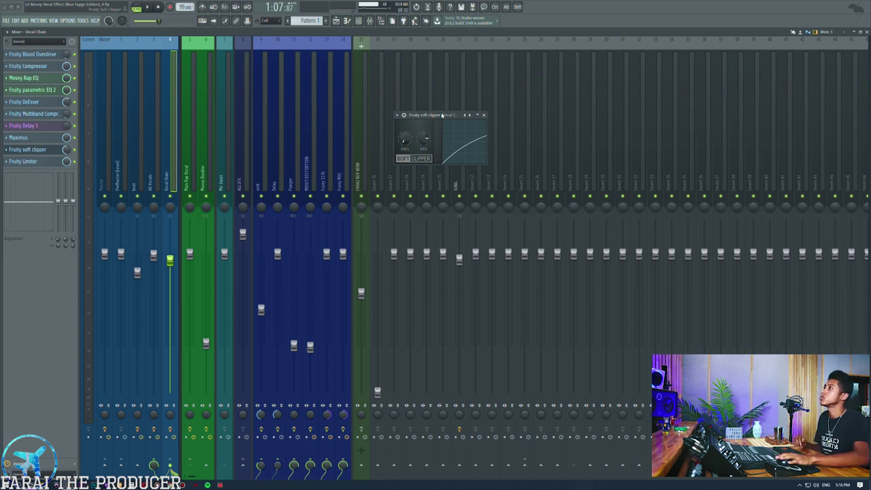
click(24, 149)
Step: Open Fruity Limiter on the Vocal Chain track in a clear area and view it enlarged before restoring its size
click(22, 161)
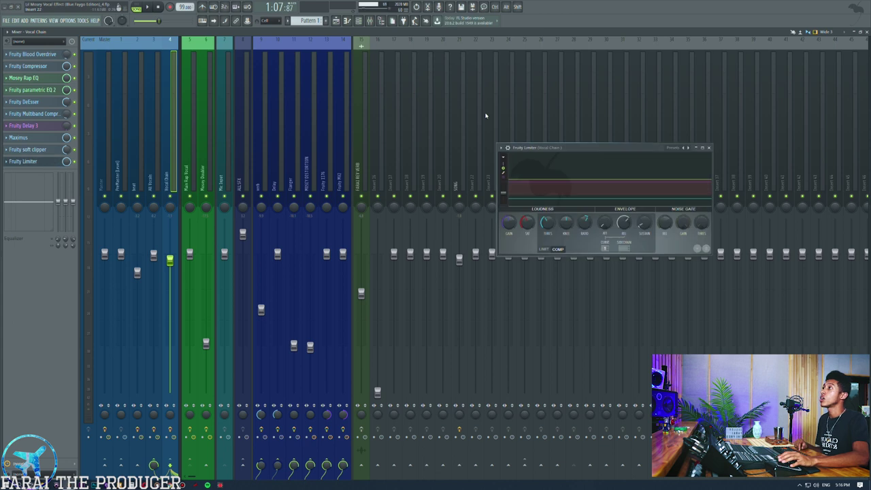
drag(612, 175, 561, 155)
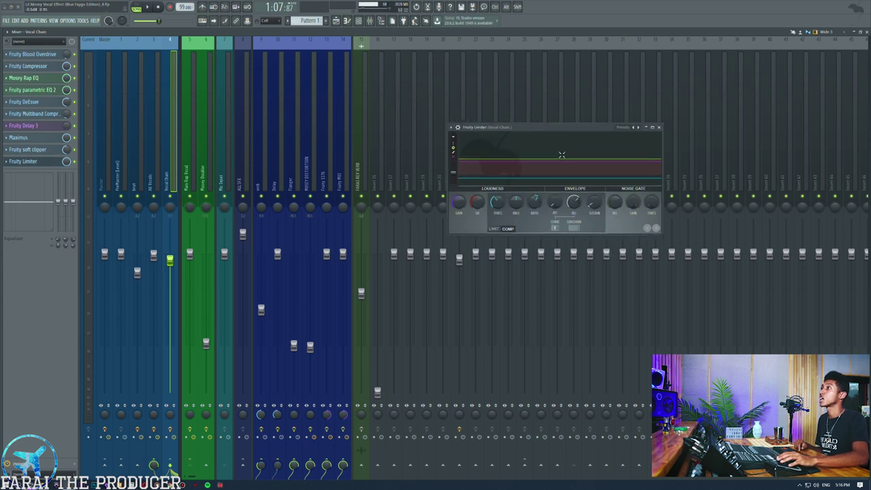
click(651, 127)
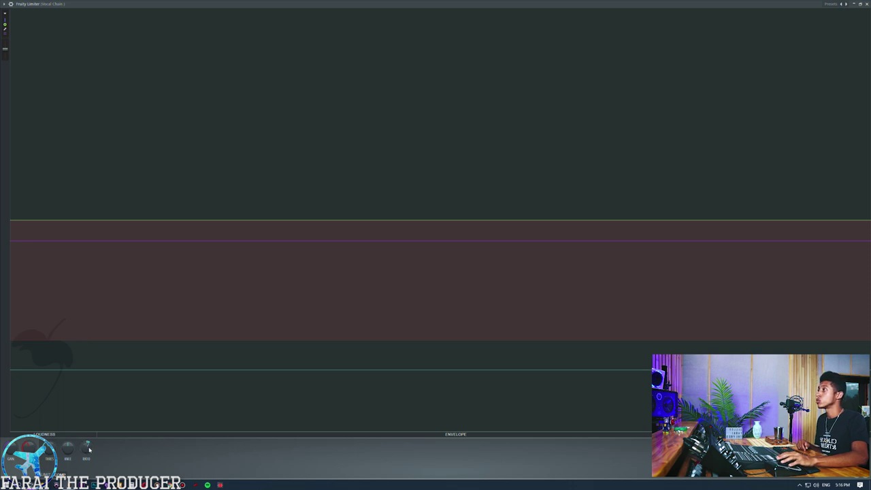
click(860, 4)
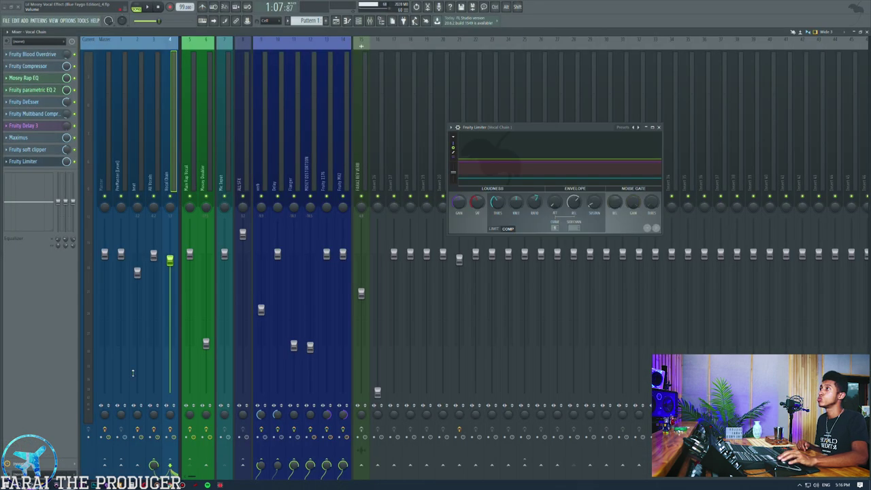
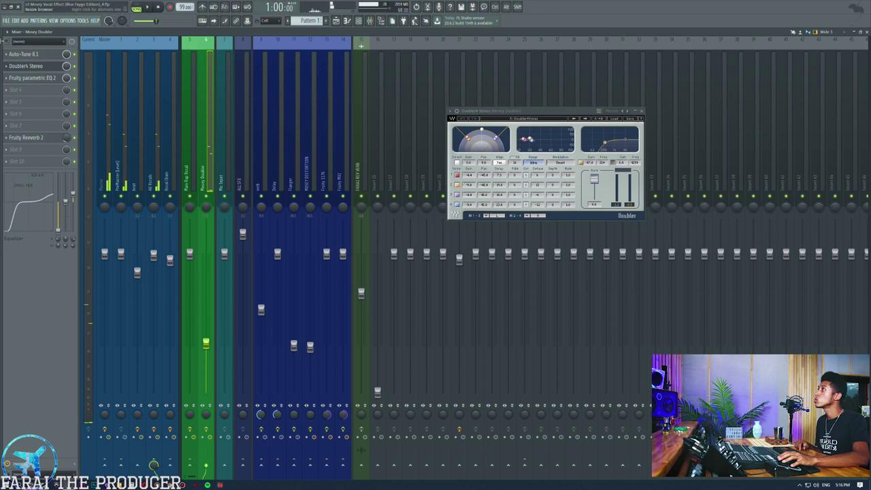
Step: On the Mosey Doubler track, move Fruity parametric EQ 2 down to slot 4 and listen to the doubles with Doubler4 Stereo bypassed
drag(42, 92, 43, 91)
key(space)
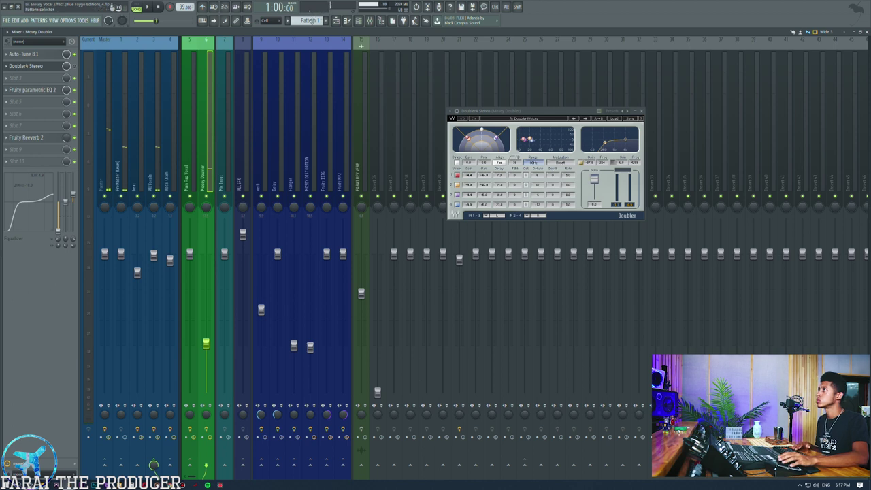
click(335, 20)
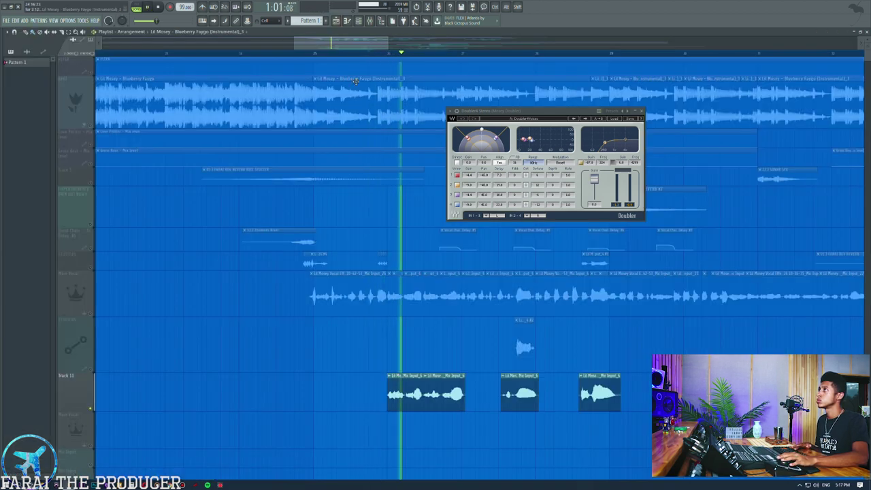
click(369, 20)
key(space)
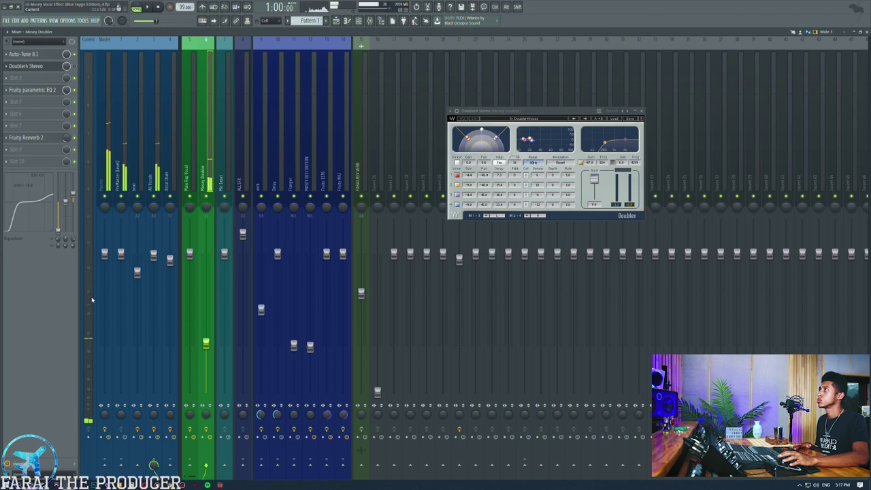
Step: Add Fruity Flangus in slot 3 of the Mosey Doubler track, close its window, and listen to the doubles
click(47, 80)
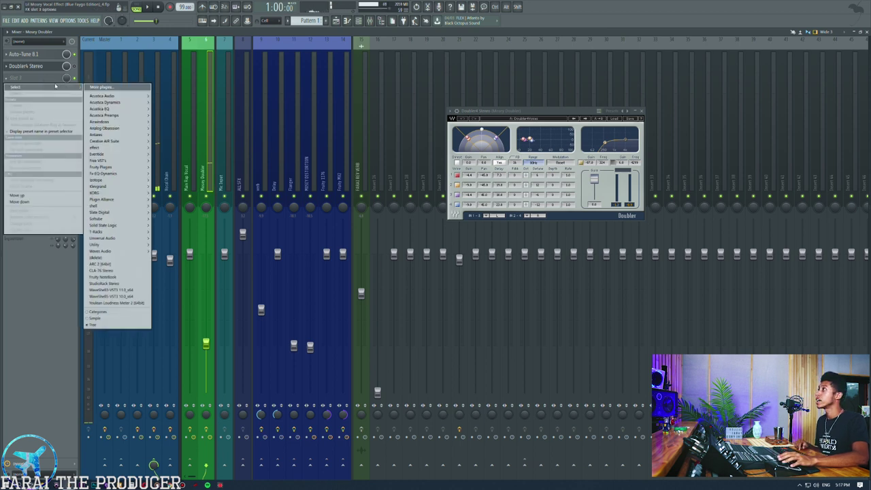
mouse_move(109, 166)
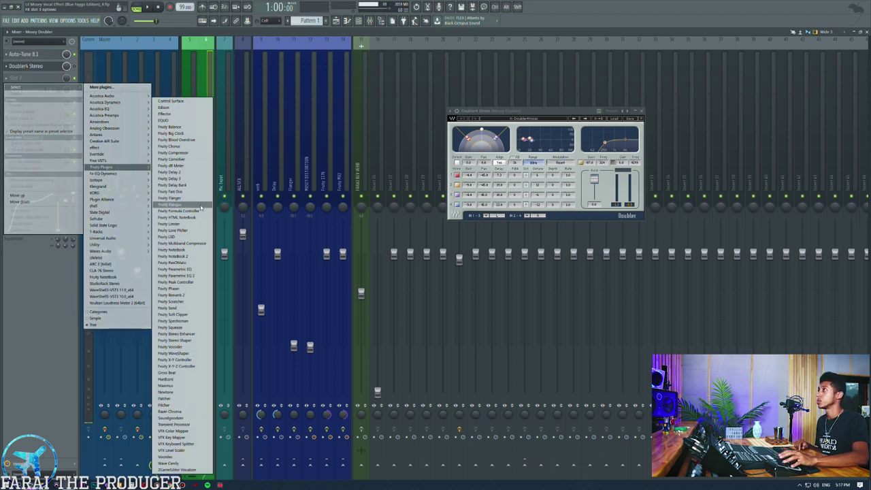
click(194, 204)
click(56, 78)
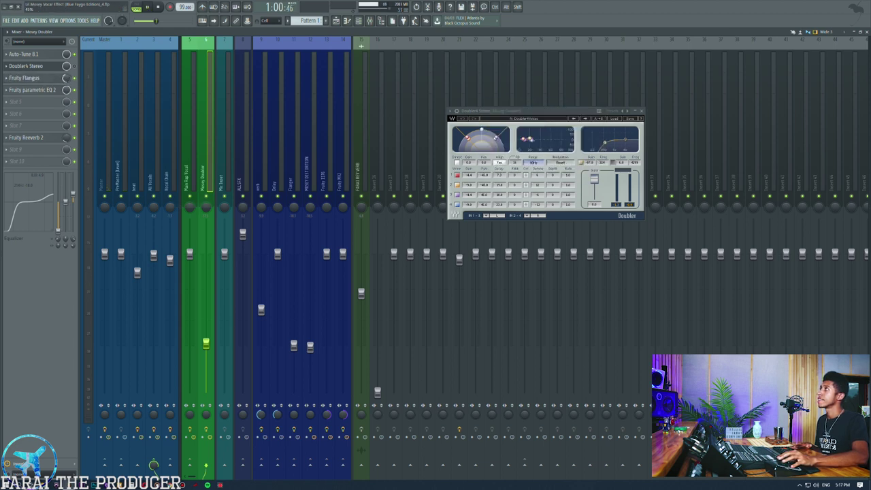
key(space)
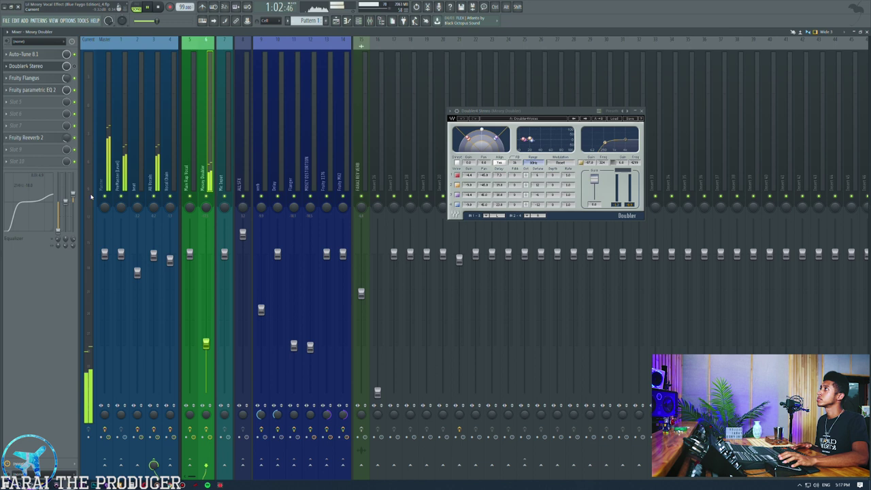
key(space)
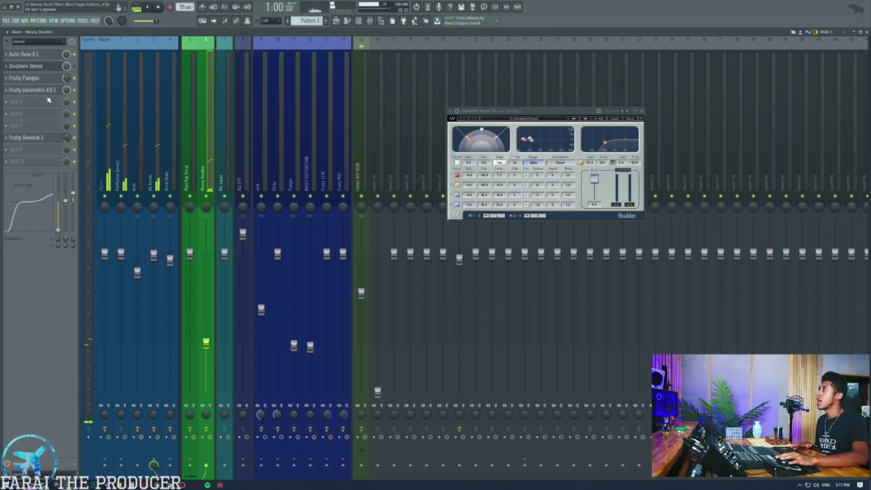
Step: Move Fruity parametric EQ 2 down to slot 5 and add another Fruity Parametric EQ 2 in slot 4, with its window in a clear area
drag(42, 90, 43, 103)
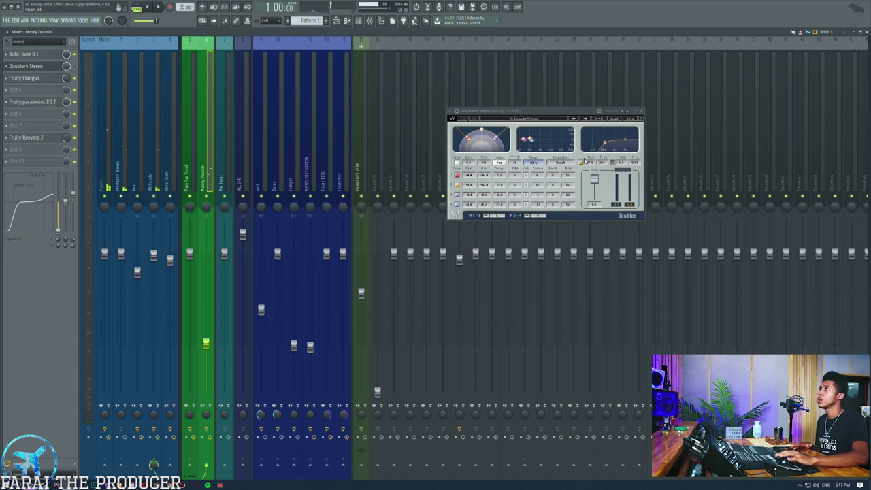
click(30, 89)
mouse_move(116, 179)
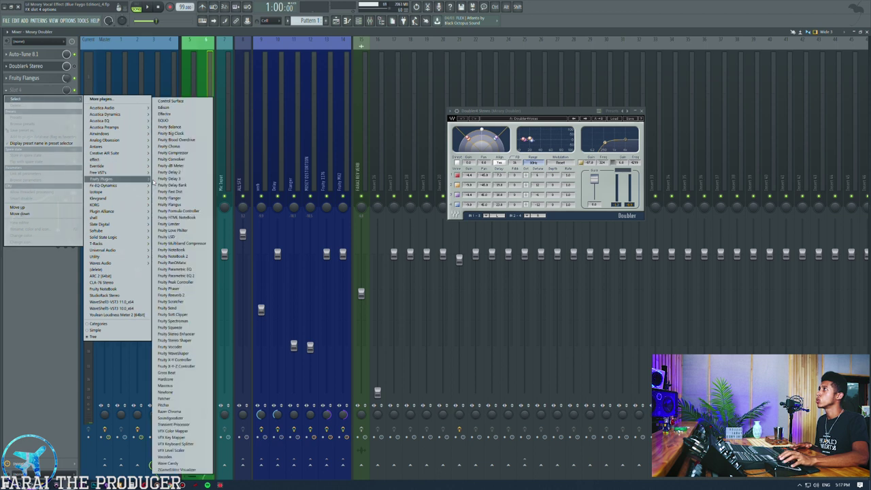
click(176, 276)
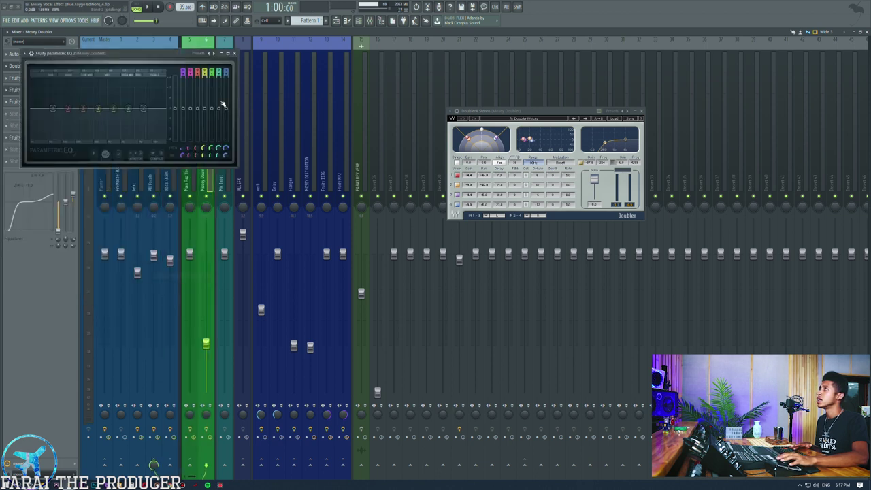
drag(162, 62, 423, 303)
Step: Make band 1 of the new EQ a Steep 4 high pass with its cutoff at about 324 Hz, and listen to the doubles
drag(423, 378, 425, 372)
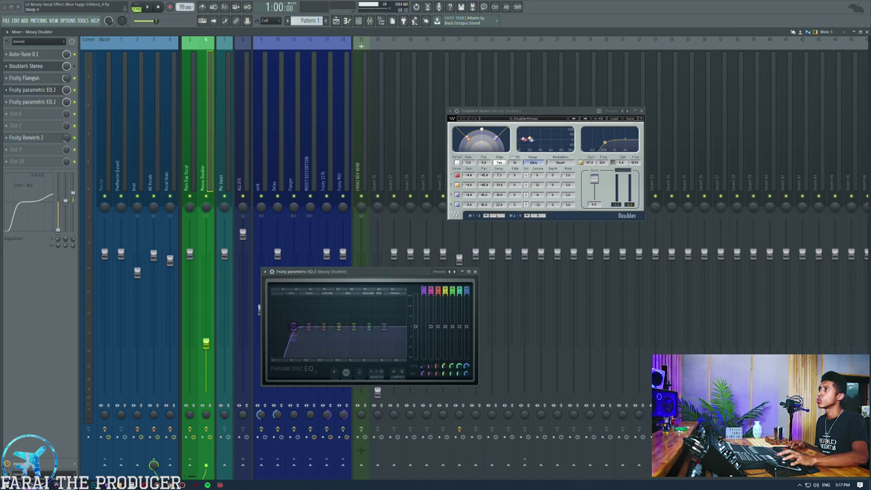
drag(422, 366, 422, 361)
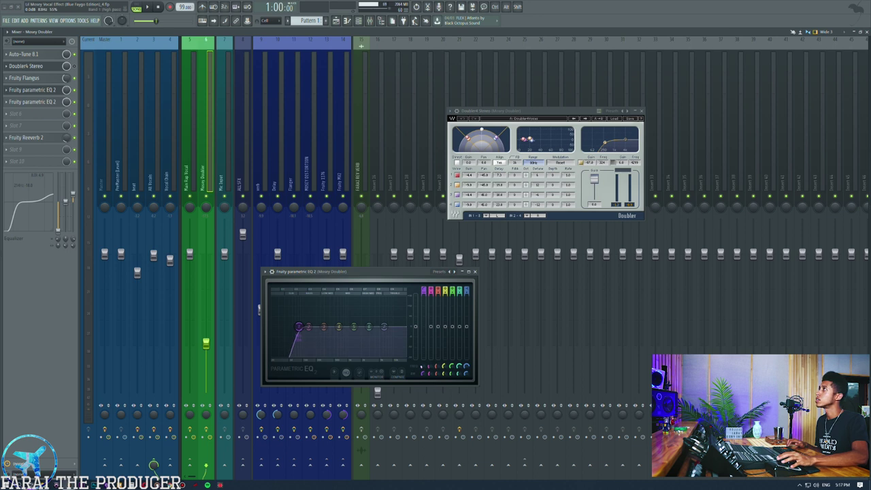
drag(306, 327, 323, 326)
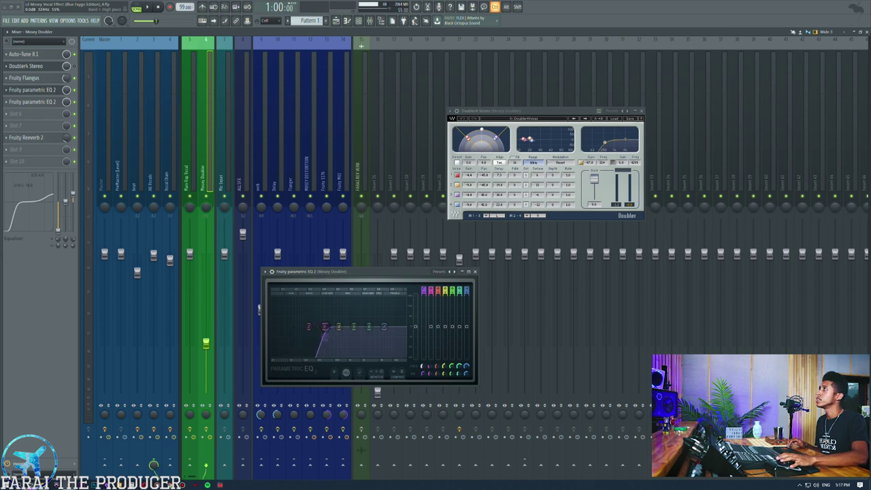
key(space)
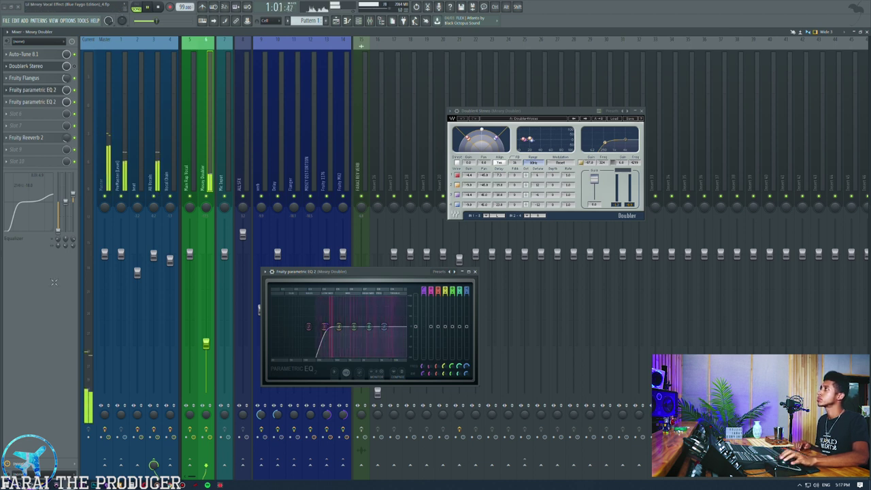
key(space)
Step: Remove Doubler4 Stereo from slot 2 and move Fruity Flangus and the new EQ up to slots 2 and 3
click(6, 66)
click(16, 93)
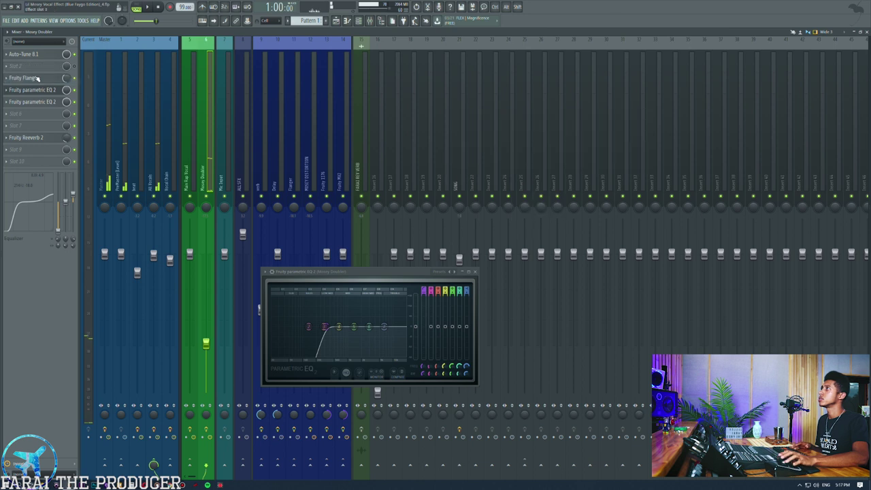
drag(37, 89, 38, 80)
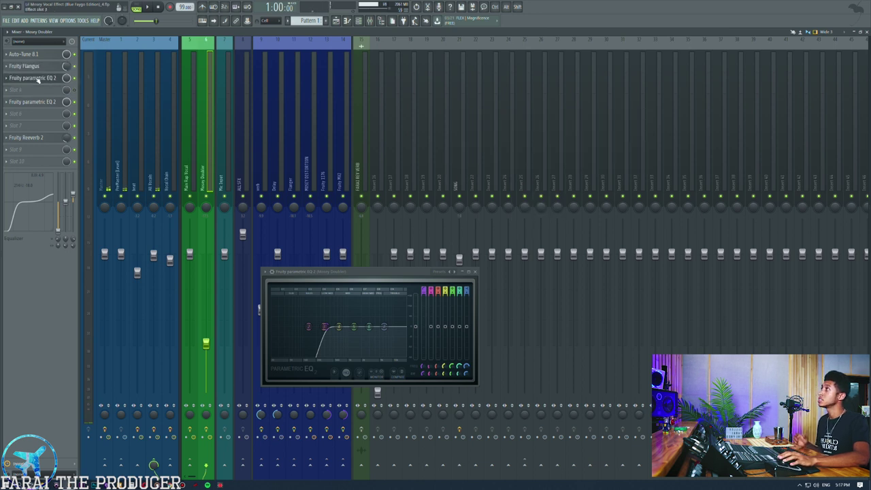
Step: Look over the Fruity parametric EQ 2 in slot 5, close it, and open the Mosey Doubler's Fruity Reeverb 2 in a clear area
click(34, 102)
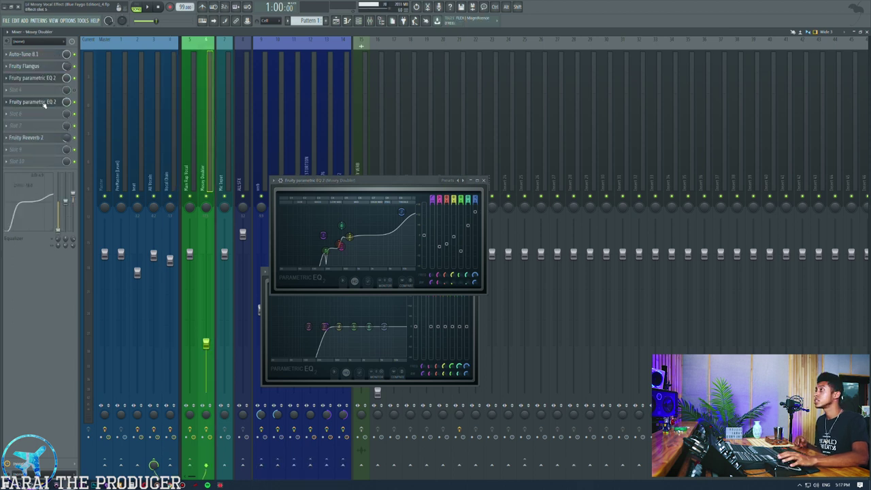
click(44, 103)
click(47, 139)
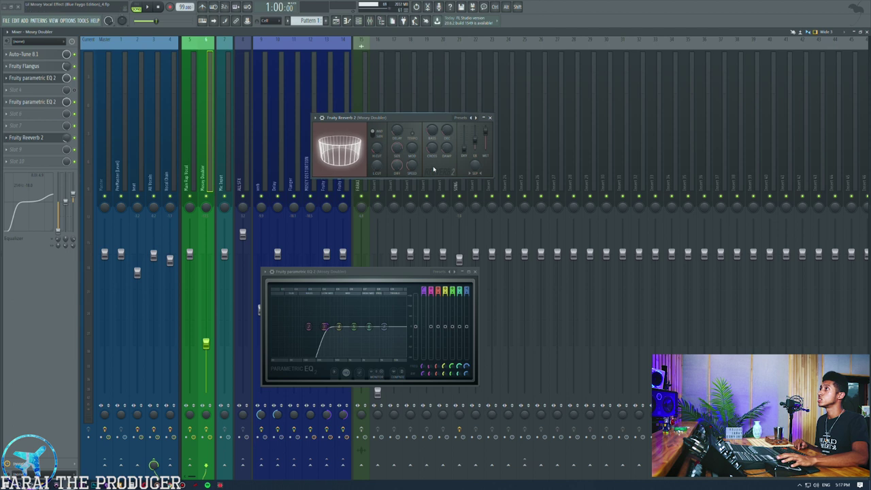
drag(397, 122, 512, 128)
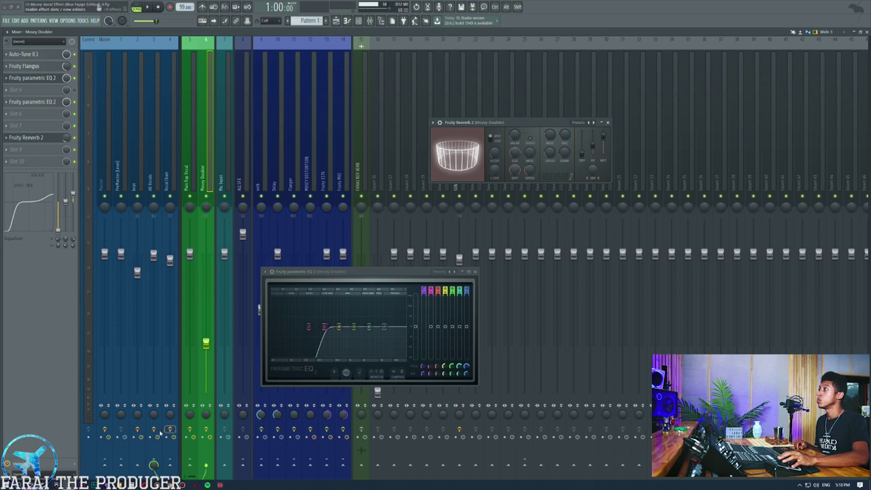
Step: Try routing the Mosey Doubler to the Vocal Chain track instead of All Vocals, and restore its All Vocals routing
click(154, 464)
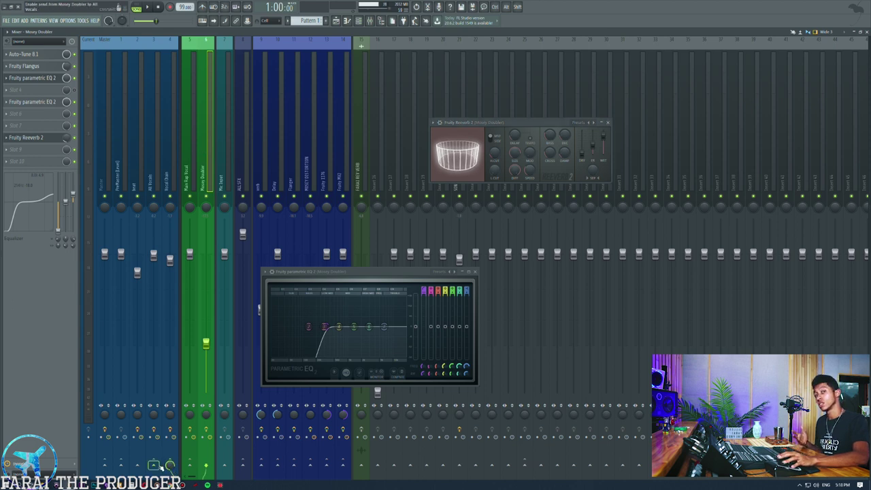
click(155, 466)
click(170, 465)
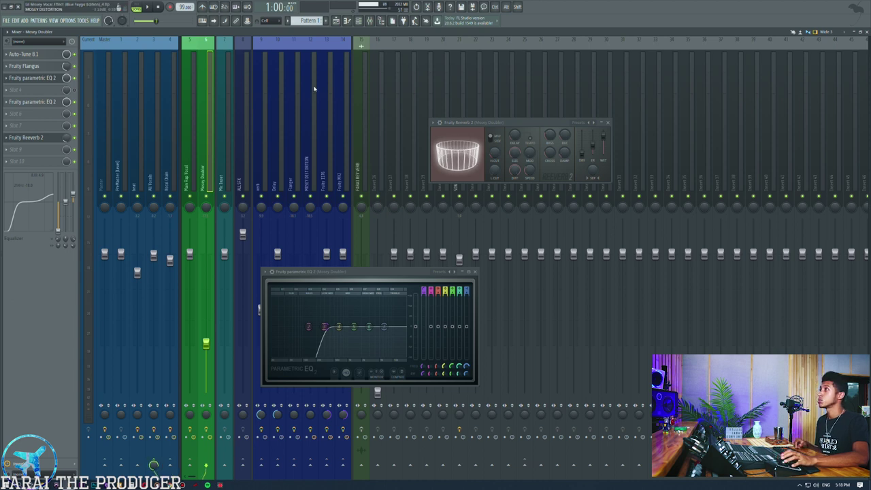
Step: Close the parametric EQ, play the main vocal together with the Track 11 doubles in the playlist, and bring all tracks back in
click(475, 272)
click(335, 20)
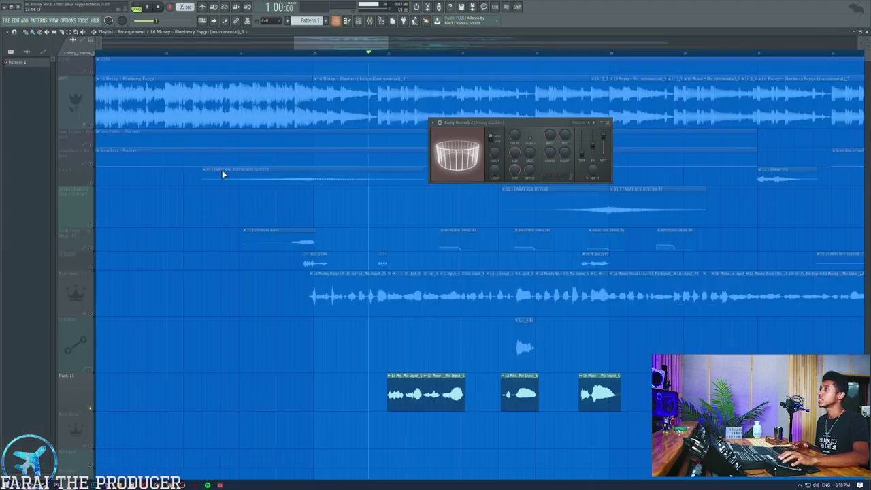
click(89, 312)
key(space)
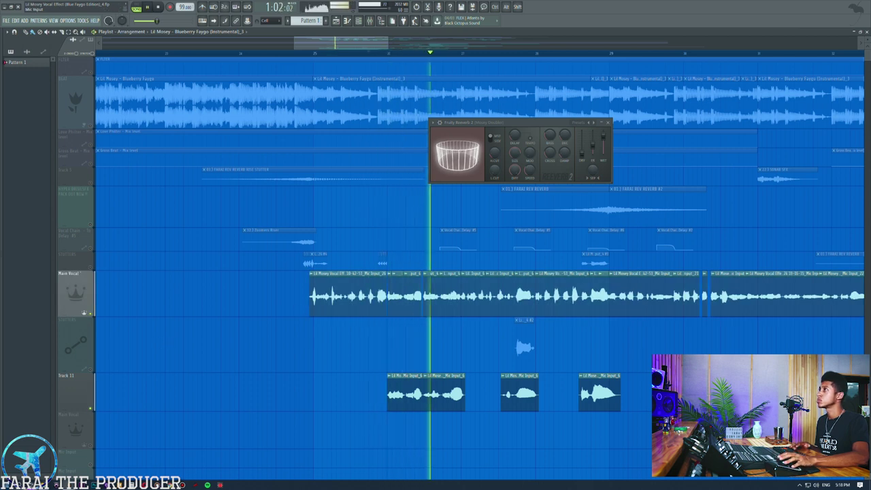
key(space)
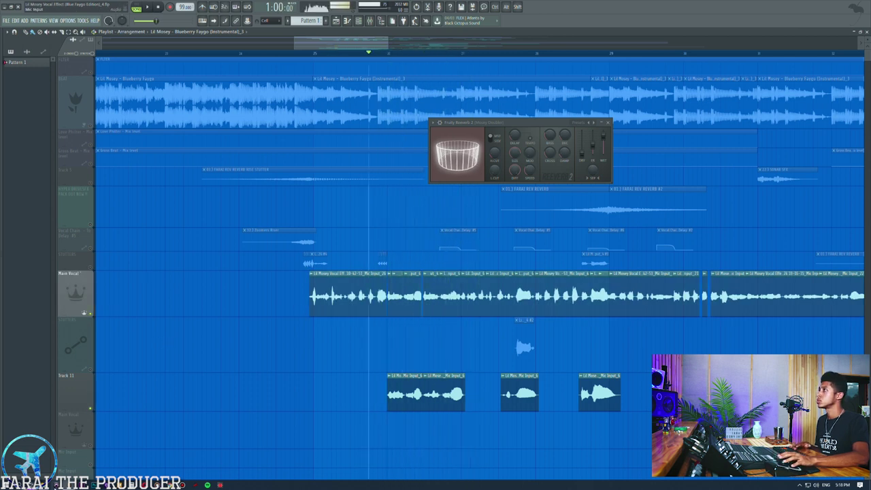
click(91, 373)
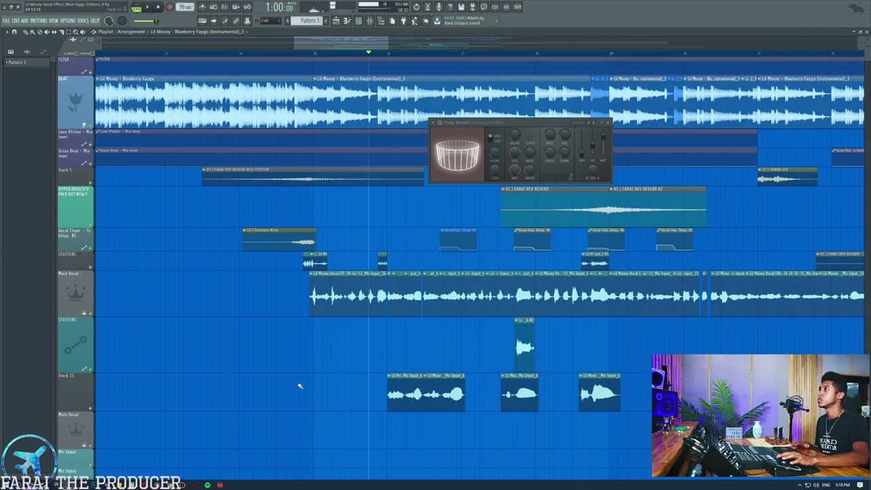
Step: Solo the upper STUTTERS track in the playlist and play its four short stutter clips from just before them
key(F9)
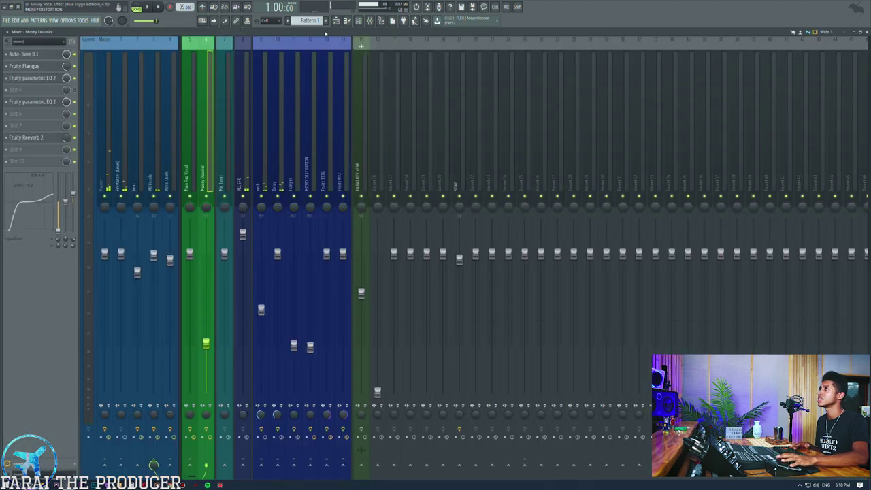
click(336, 22)
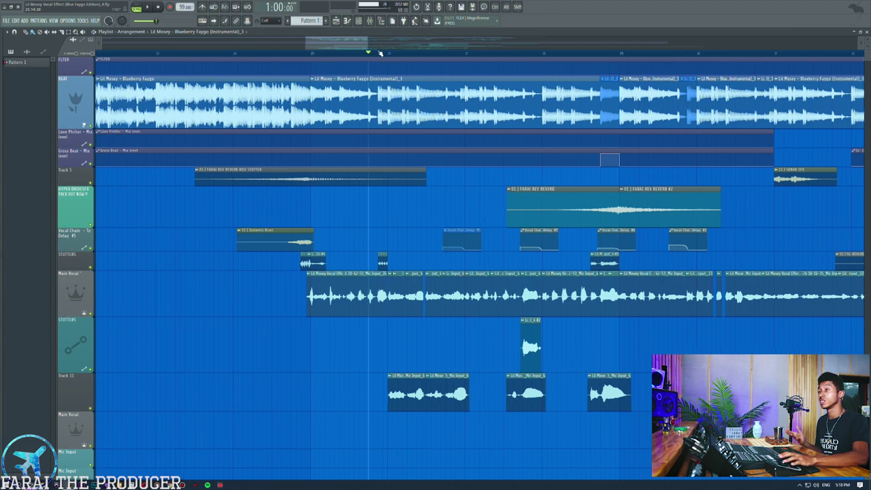
scroll(379, 53, up, 5)
drag(577, 259, 557, 381)
ctrl+click(597, 261)
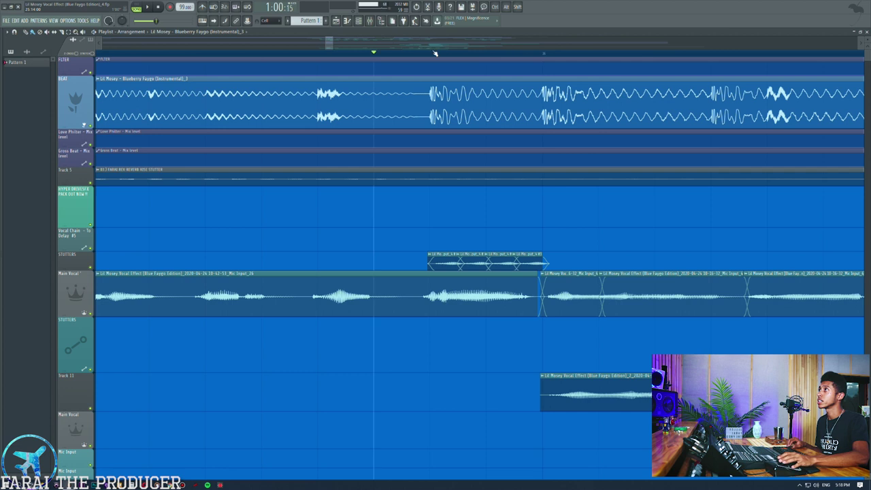
click(542, 52)
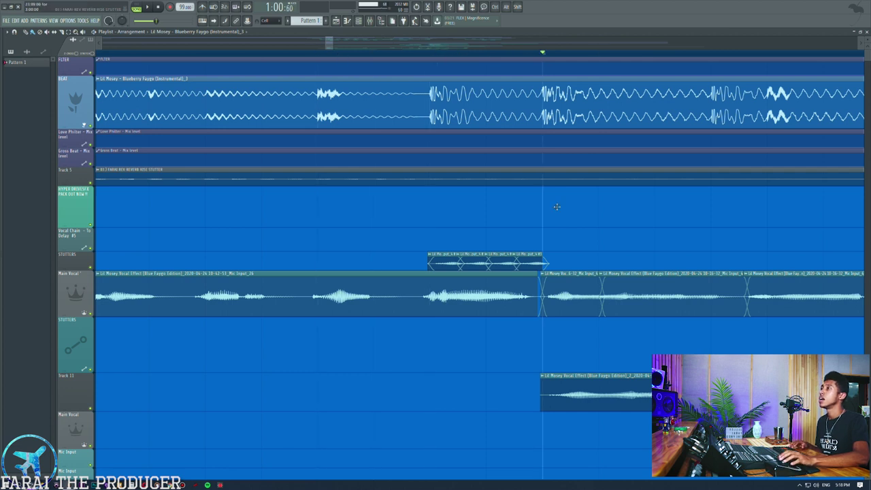
click(351, 55)
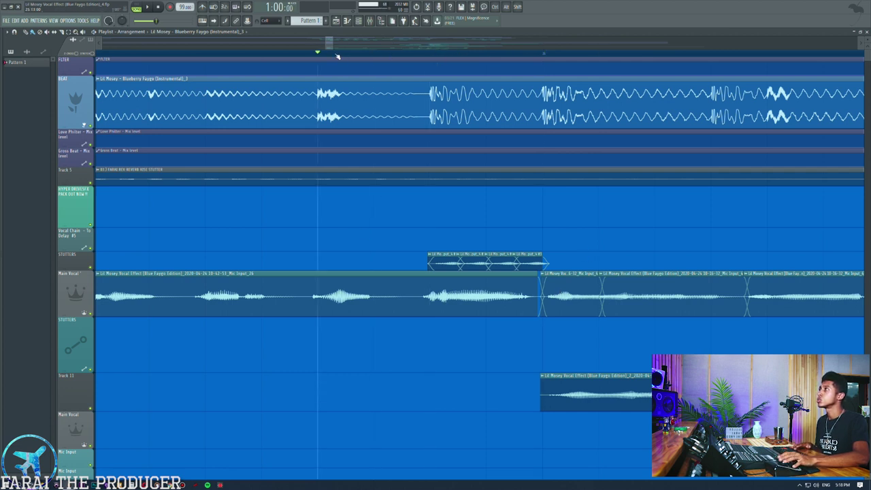
ctrl+click(90, 267)
key(space)
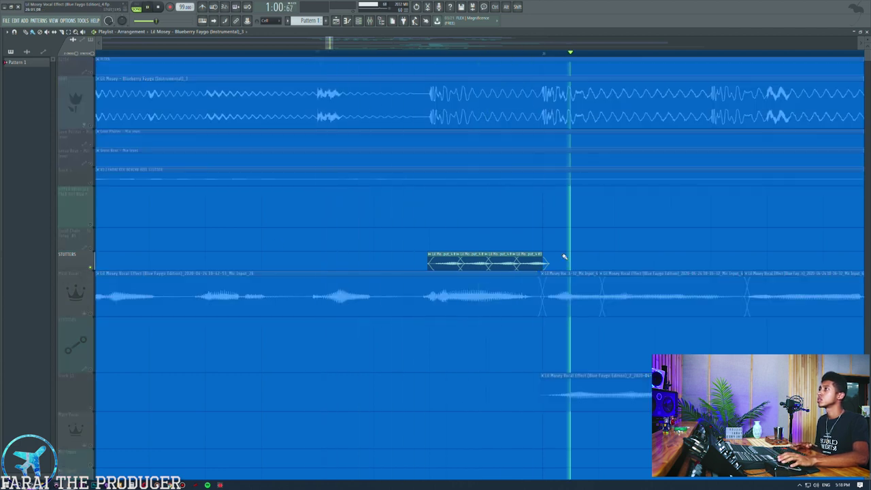
key(space)
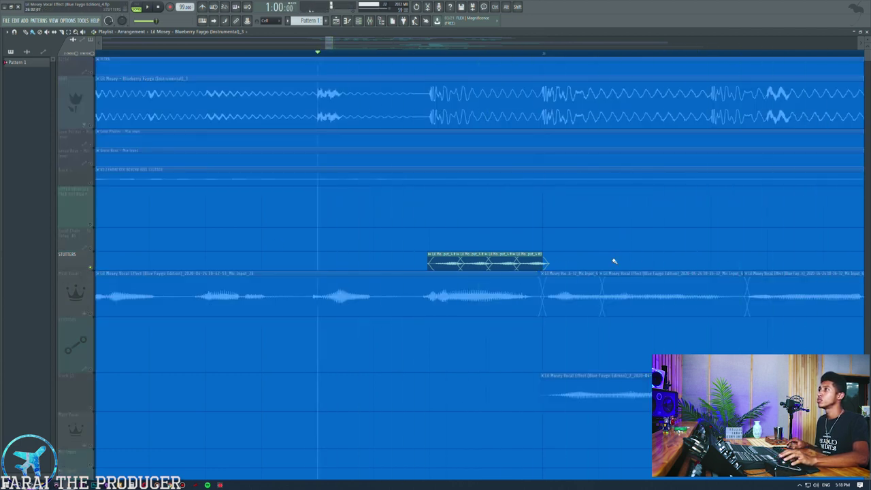
Step: Try the Main Vocal clip that follows the stutters on the Vocal Chain delay track, play the section, and return the clip to Main Vocal
click(576, 292)
key(shift+Up)
key(shift+Up)
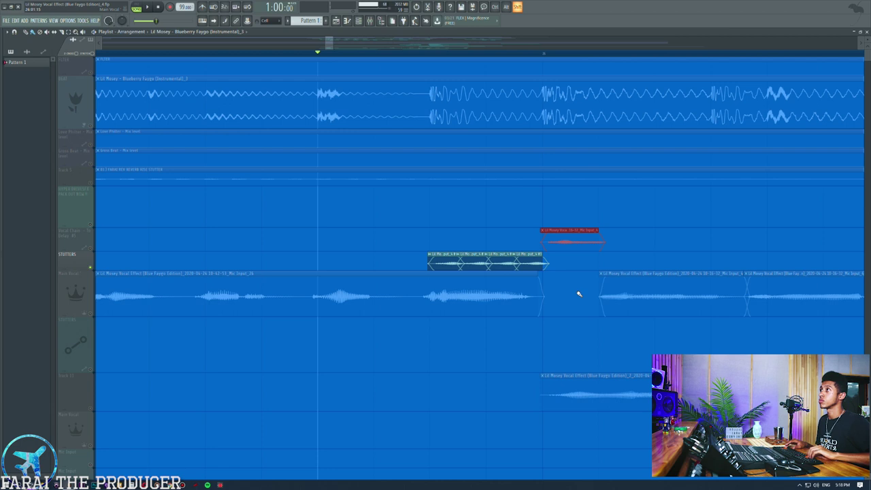
click(89, 267)
key(space)
key(space)
drag(577, 243, 577, 294)
key(ctrl+d)
Step: Show the audio clips in the picker, open the first stutter clip's channel settings, and place the window in a clear area
click(431, 255)
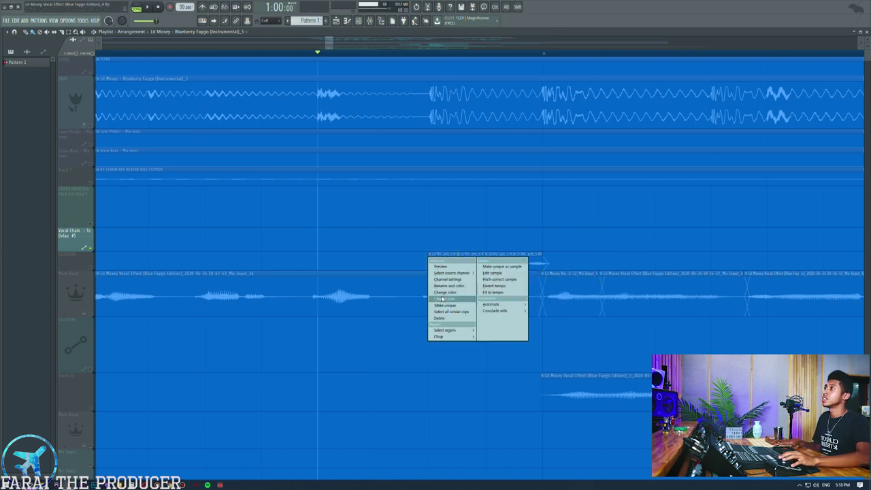
click(396, 246)
click(396, 247)
right_click(397, 247)
click(431, 257)
click(27, 52)
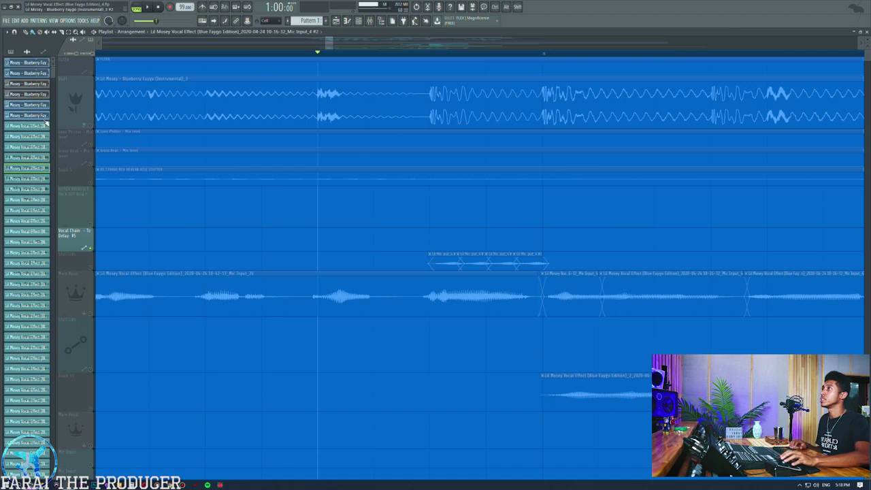
double_click(439, 258)
drag(126, 54, 280, 261)
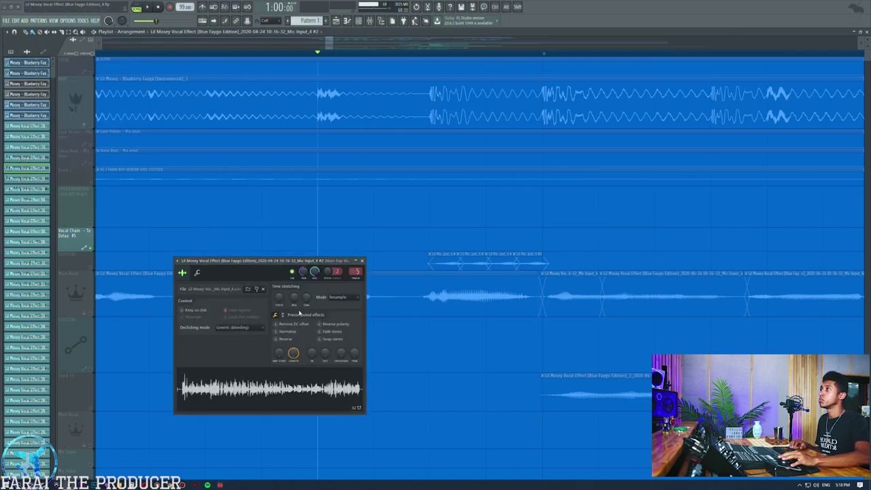
Step: Listen to the stutters alone, the main vocal alone and all tracks together, and close the stutter clip's channel settings
click(90, 269)
key(space)
key(space)
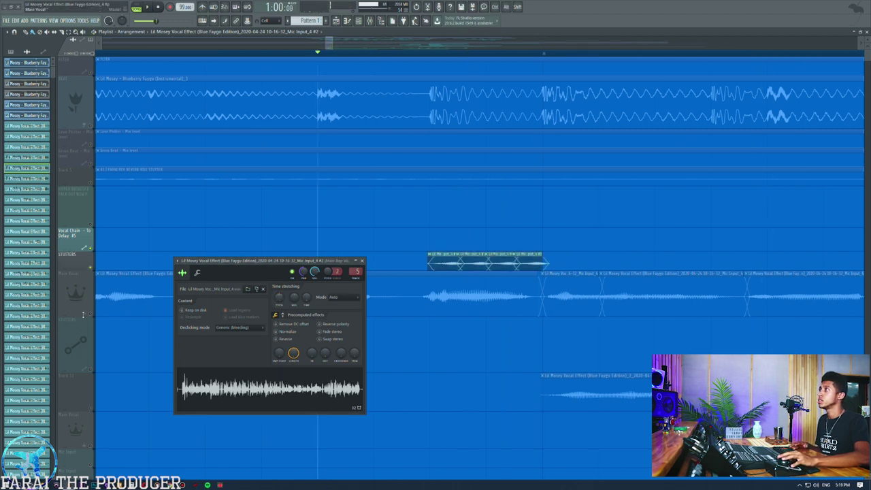
right_click(91, 314)
key(space)
key(space)
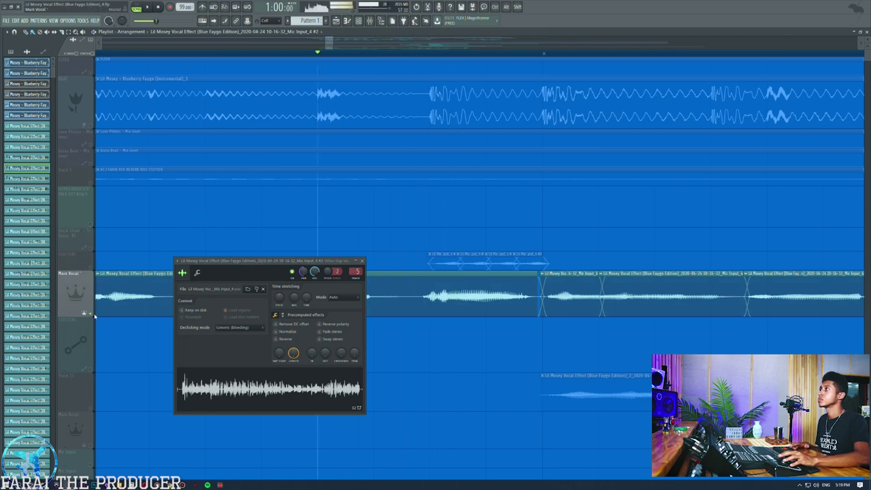
right_click(92, 315)
key(space)
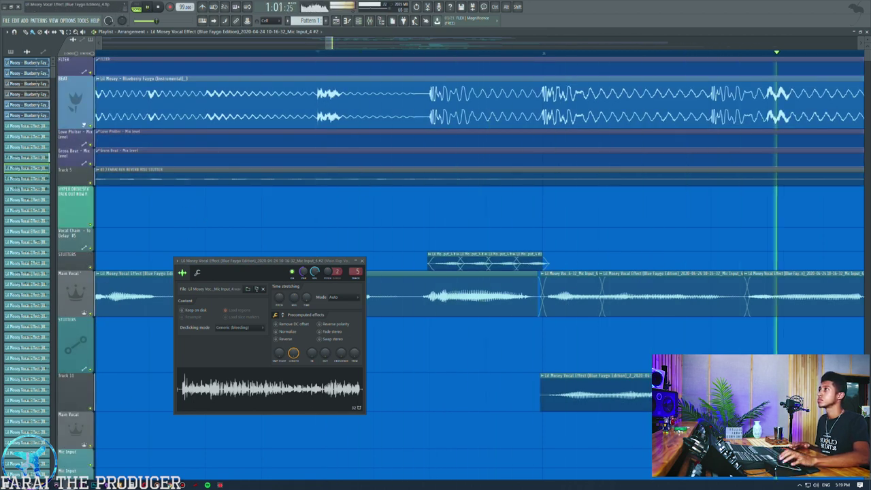
click(363, 261)
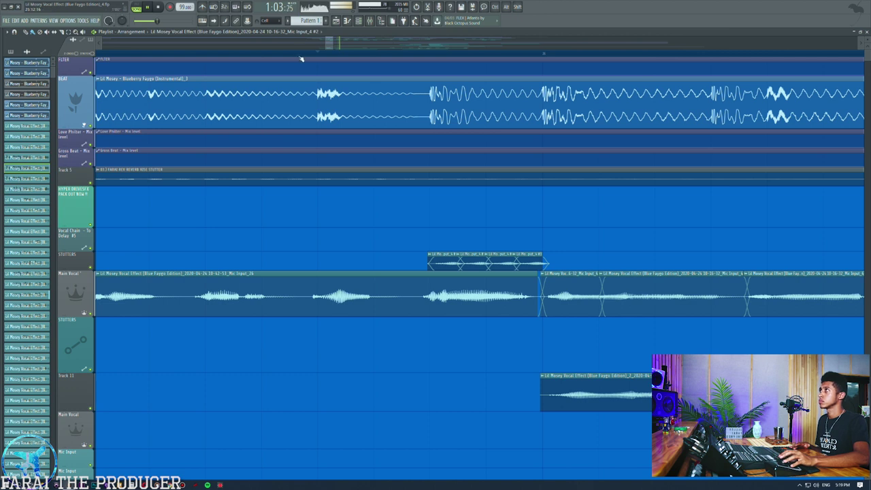
Step: Select the stutter clip leading into bar 29, play it soloed, and look over the pitch shift in its channel settings
scroll(299, 57, down, 4)
drag(594, 260, 613, 262)
scroll(674, 55, up, 4)
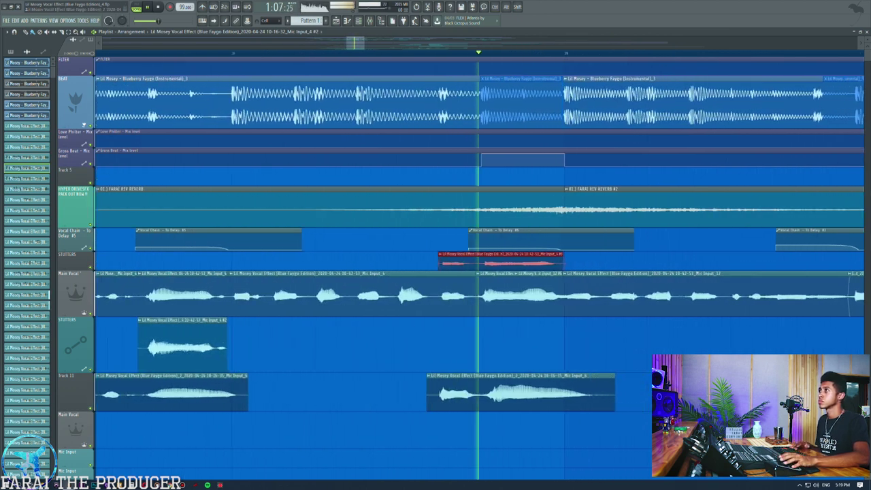
key(space)
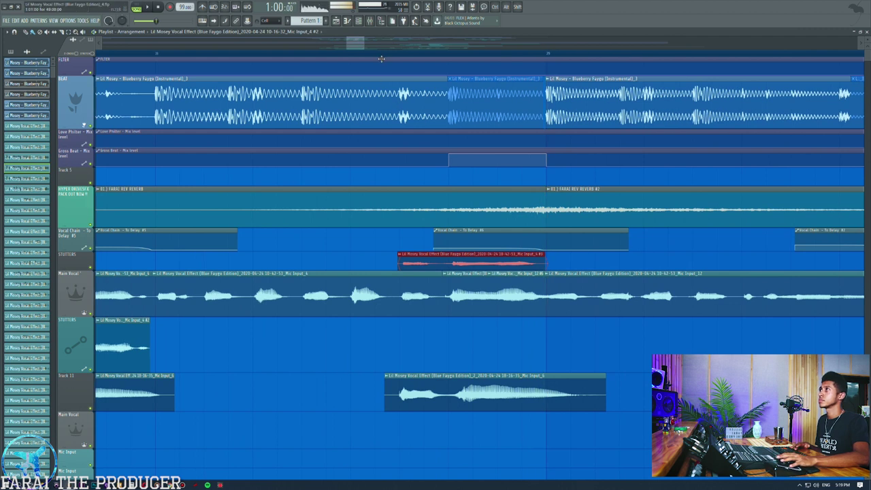
right_click(91, 267)
key(space)
double_click(428, 262)
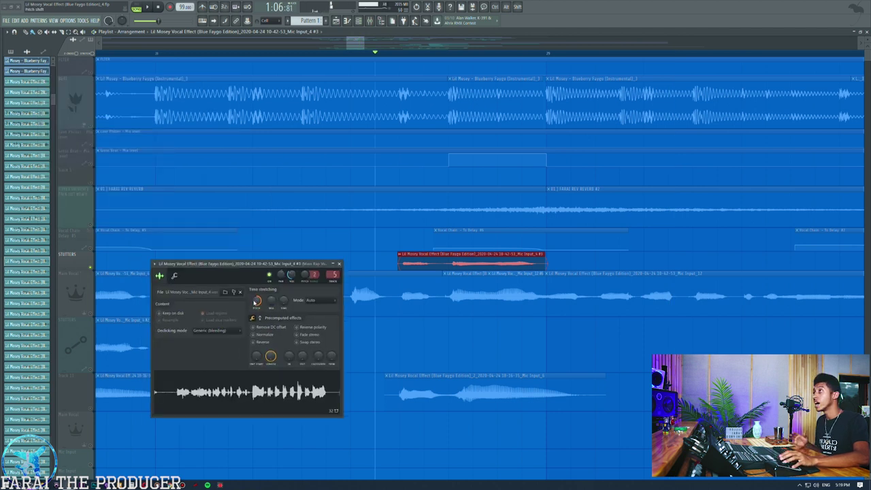
click(340, 263)
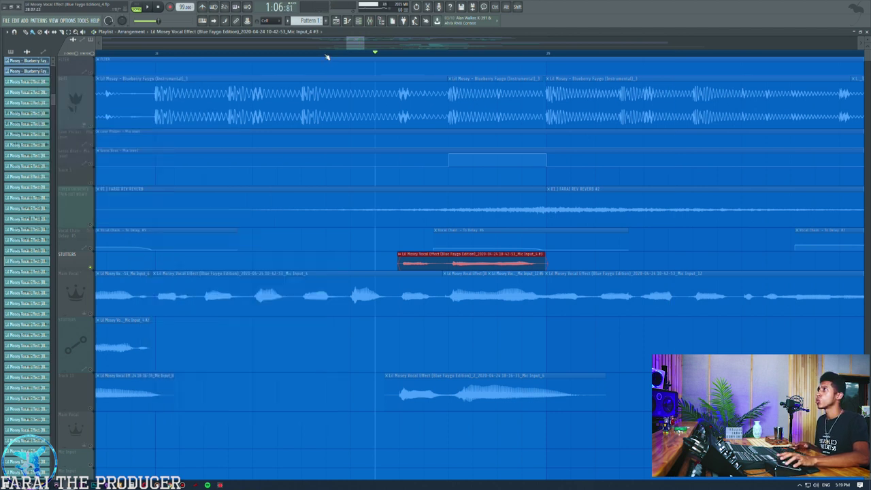
Step: Solo the lower STUTTERS track, play its clip before bar 28, look over the clip's channel settings, and unmute all tracks
scroll(320, 54, down, 3)
scroll(365, 323, left, 3)
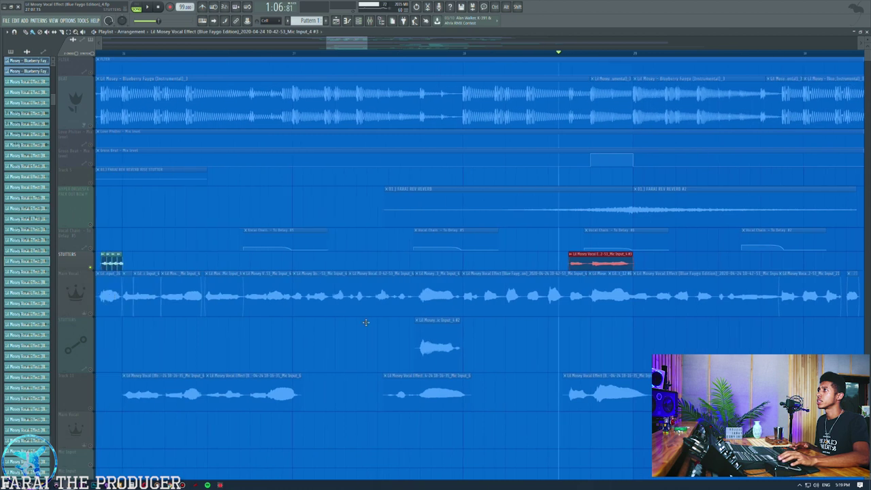
click(90, 373)
click(438, 54)
key(space)
key(space)
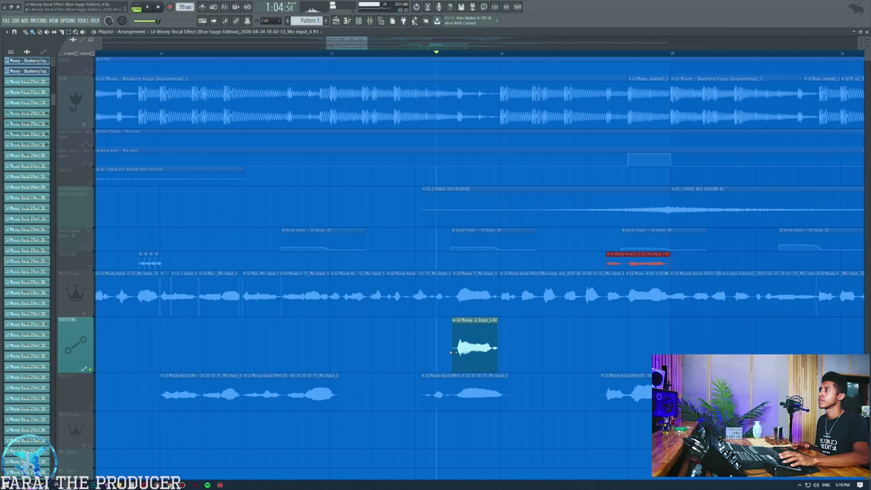
double_click(474, 333)
click(218, 62)
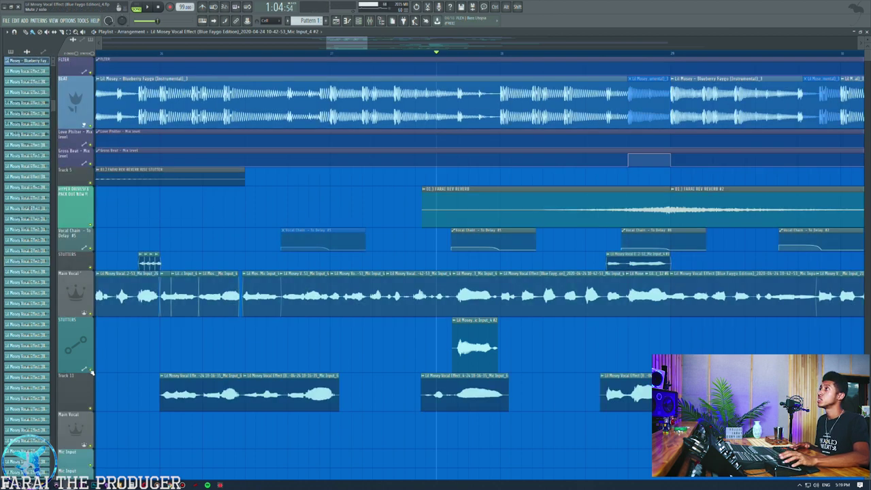
Step: Look over the mixer effect chains of verb, Delay, Flanger and MOSEY DISTORTION, checking the first-slot plug-ins of the first three
scroll(297, 55, down, 5)
click(369, 21)
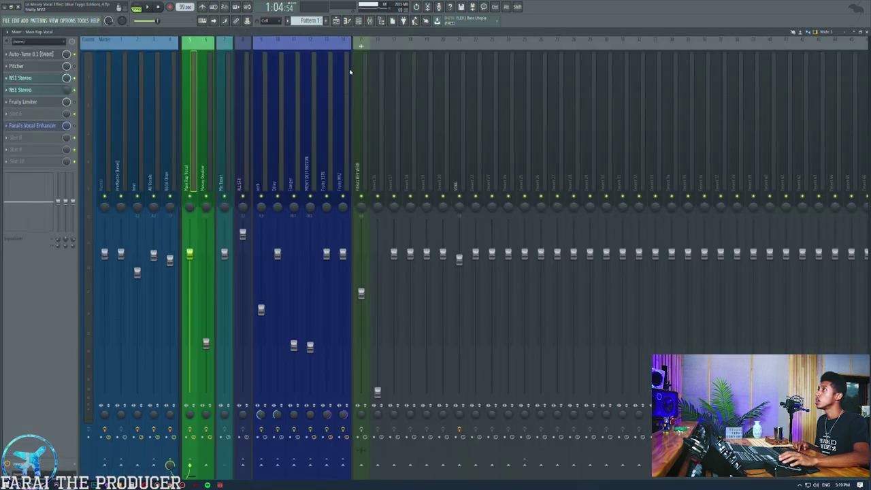
click(264, 129)
click(36, 58)
click(36, 58)
click(281, 156)
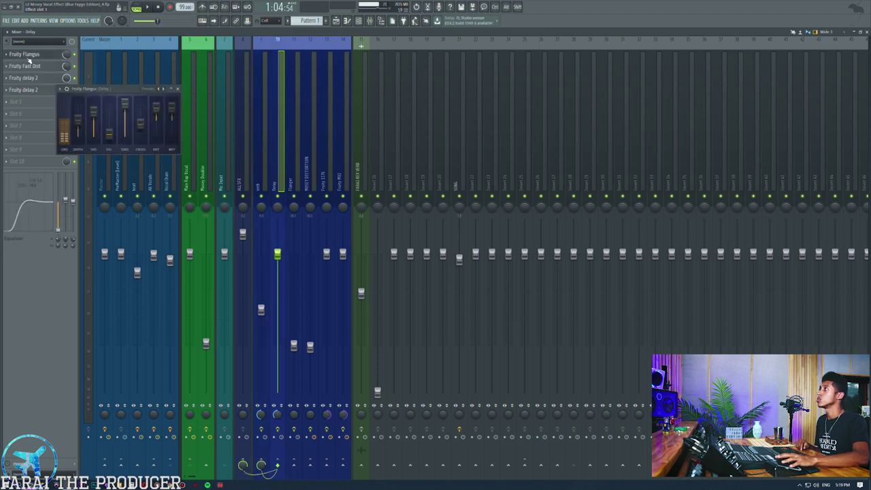
click(294, 147)
click(29, 54)
click(29, 55)
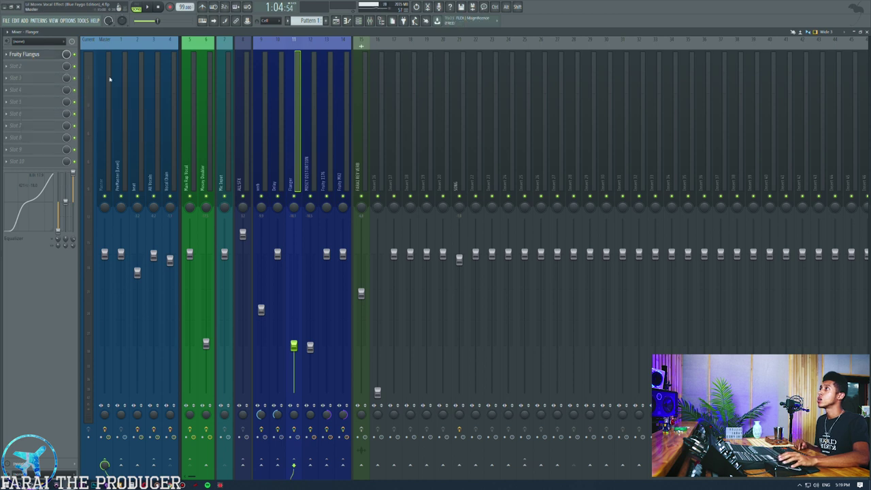
click(304, 133)
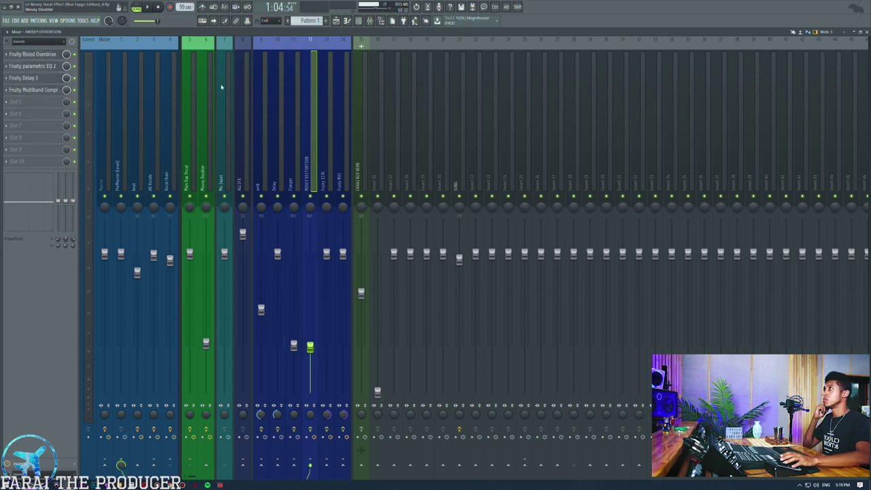
Step: Check the whole arrangement in the playlist, return to the mixer, and play the song while watching the track levels
key(F5)
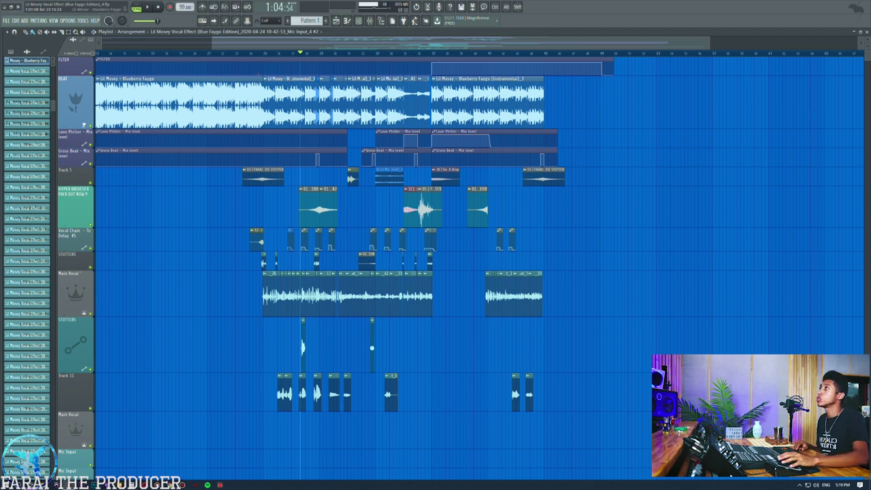
key(F9)
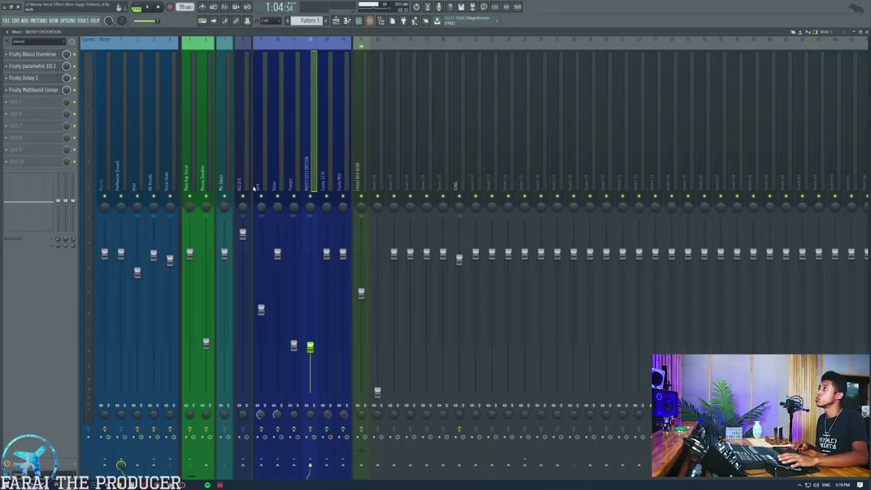
click(336, 22)
click(371, 21)
key(space)
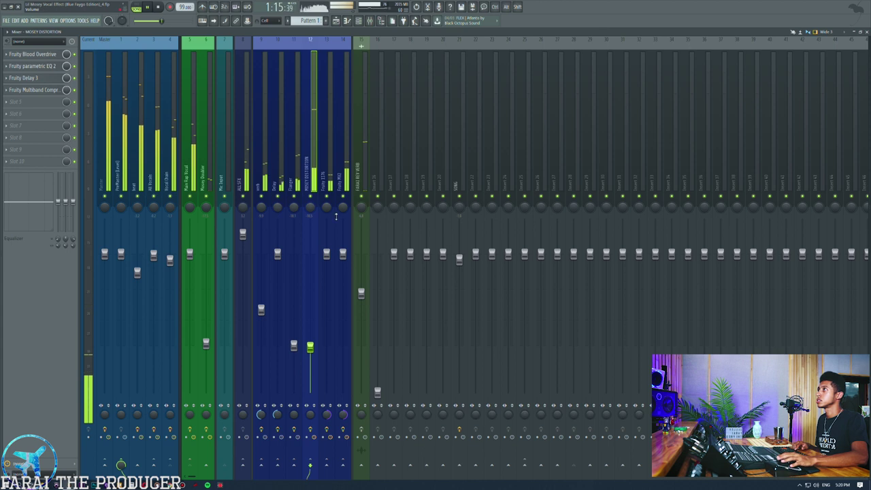
Step: Compare the playing song with MOSEY DISTORTION muted and unmuted, stop playback, and look over the track's overdrive, EQ, delay and multiband compressor plug-ins
click(312, 196)
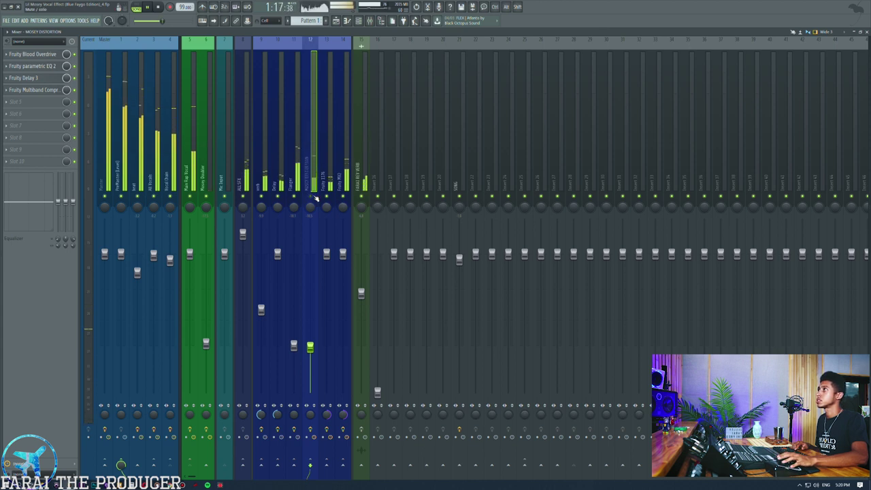
click(314, 197)
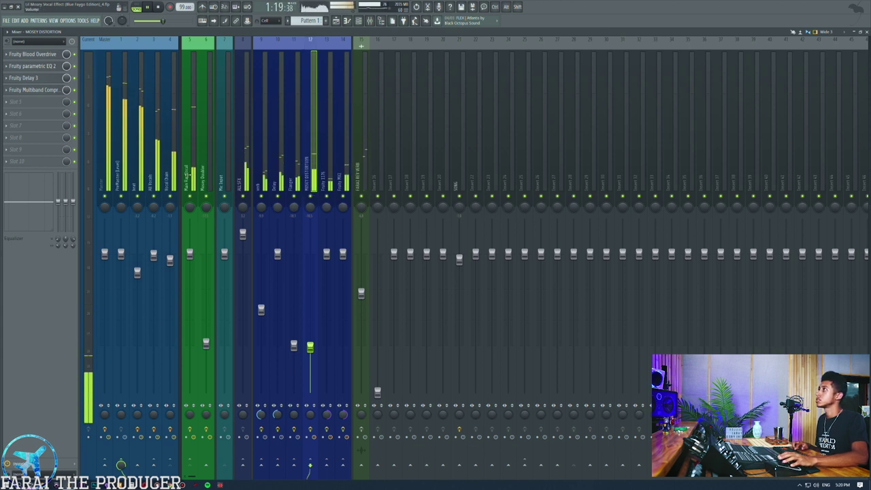
click(30, 56)
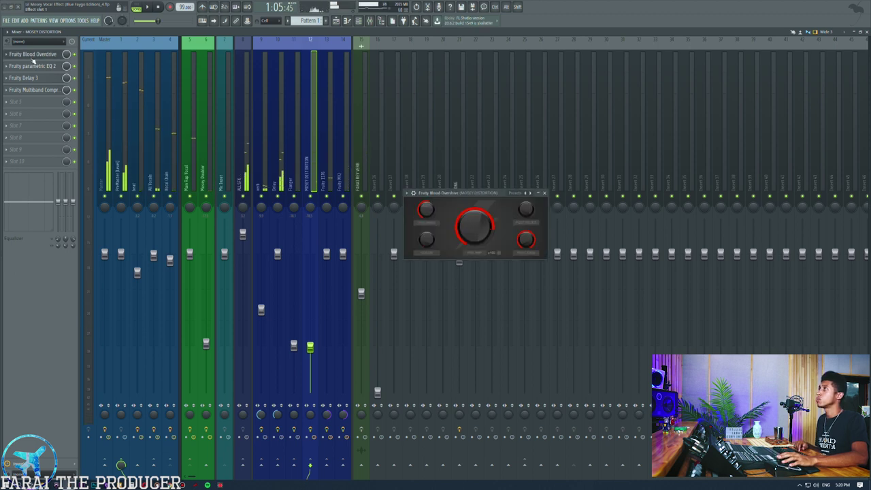
click(36, 66)
click(37, 68)
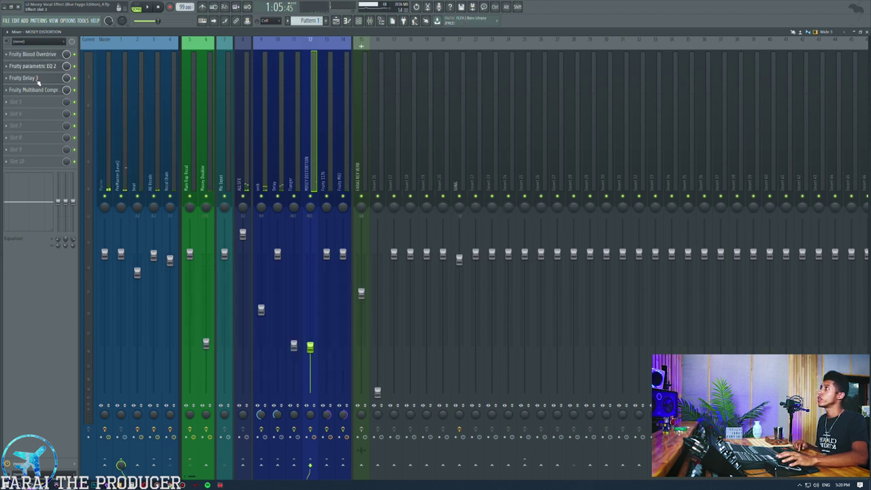
click(36, 79)
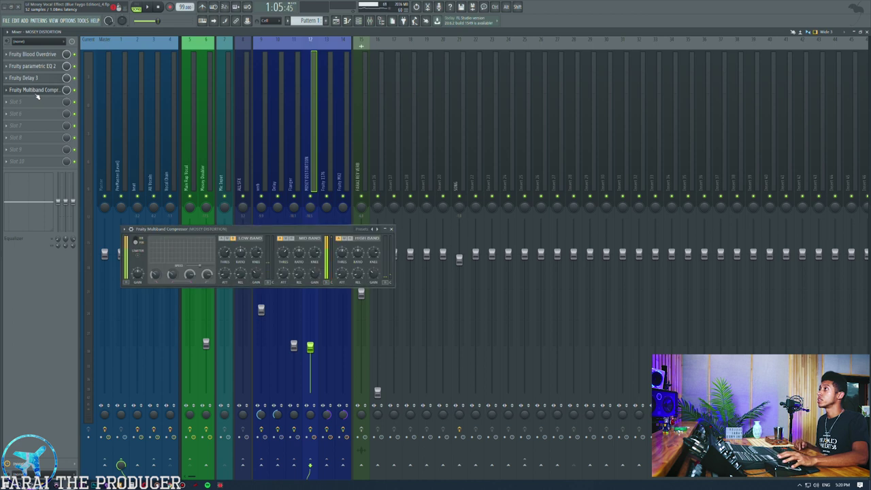
click(35, 89)
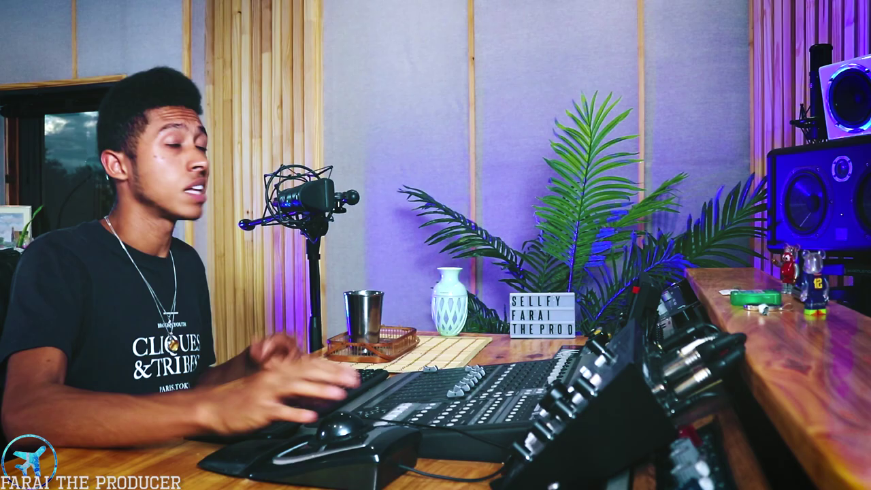